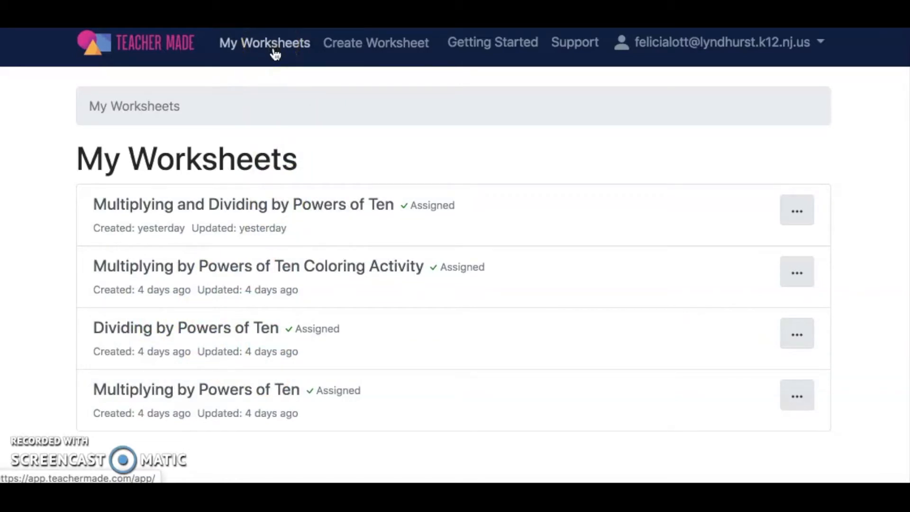
Step: Start a new worksheet and title it "Halloween Activity"
{"action": "left_click", "coordinate": [377, 53]}
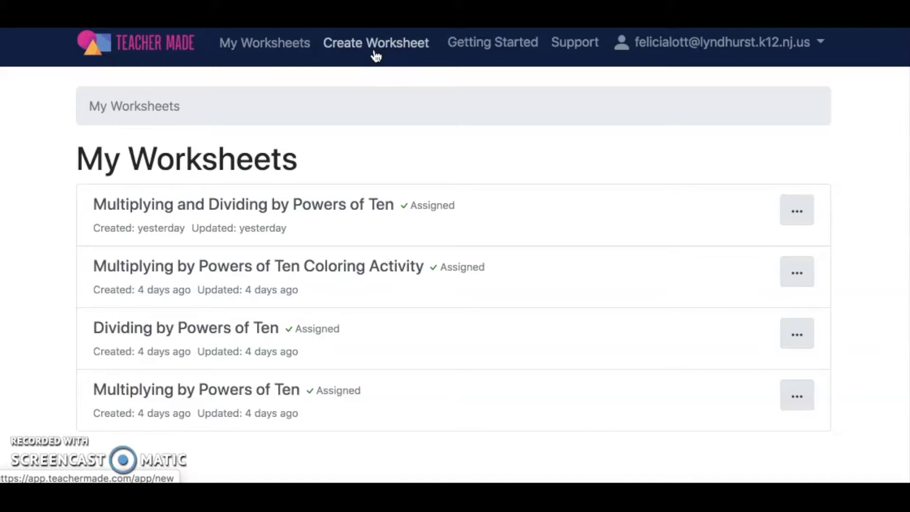
{"action": "left_click", "coordinate": [375, 56]}
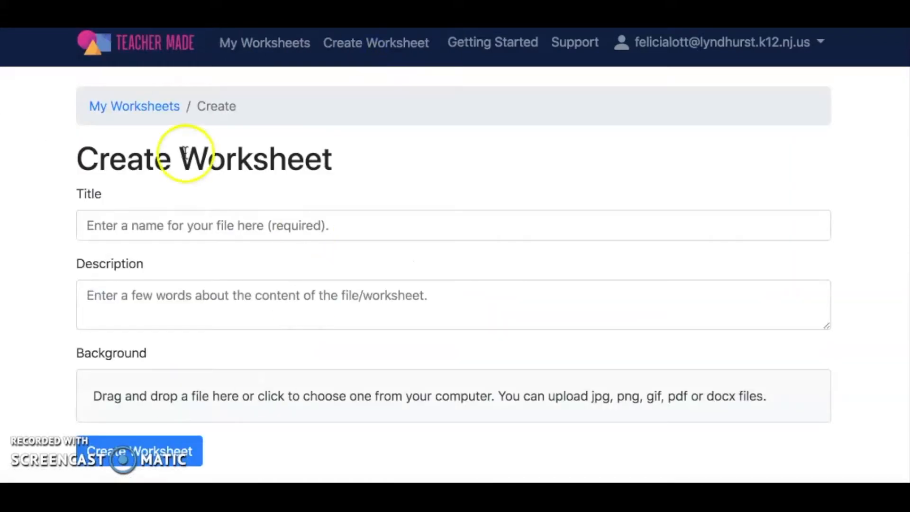
{"action": "left_click", "coordinate": [160, 229]}
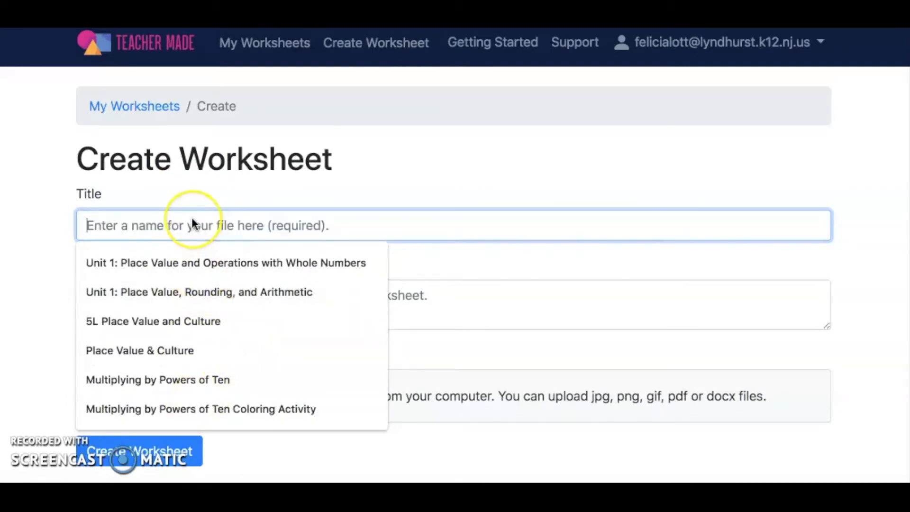
{"action": "type", "text": "M"}
{"action": "key", "text": "BackSpace"}
{"action": "type", "text": "Hallo"}
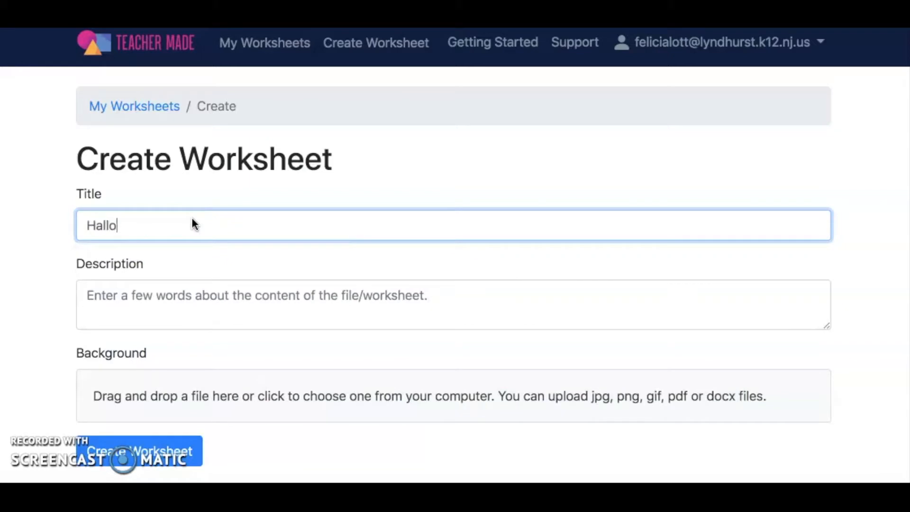
{"action": "type", "text": "ween Activity"}
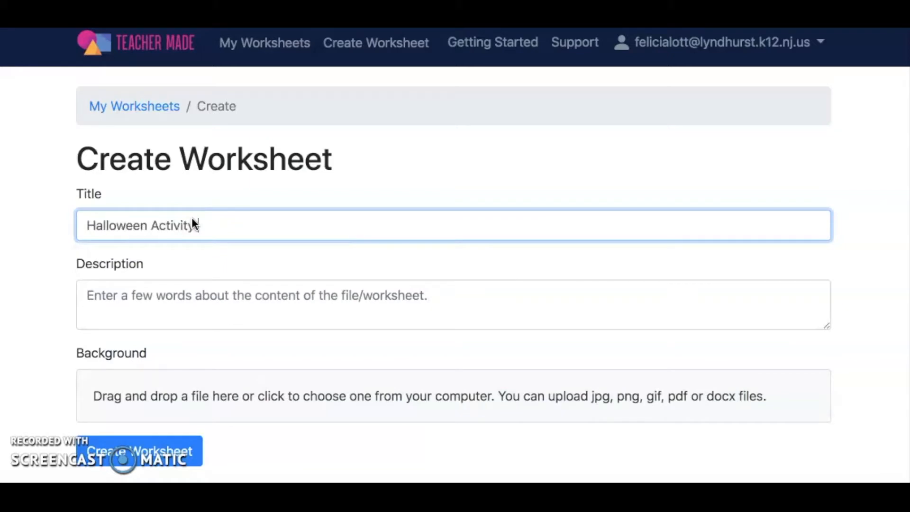
{"action": "scroll", "coordinate": [220, 310], "scroll_direction": "down", "scroll_amount": 1}
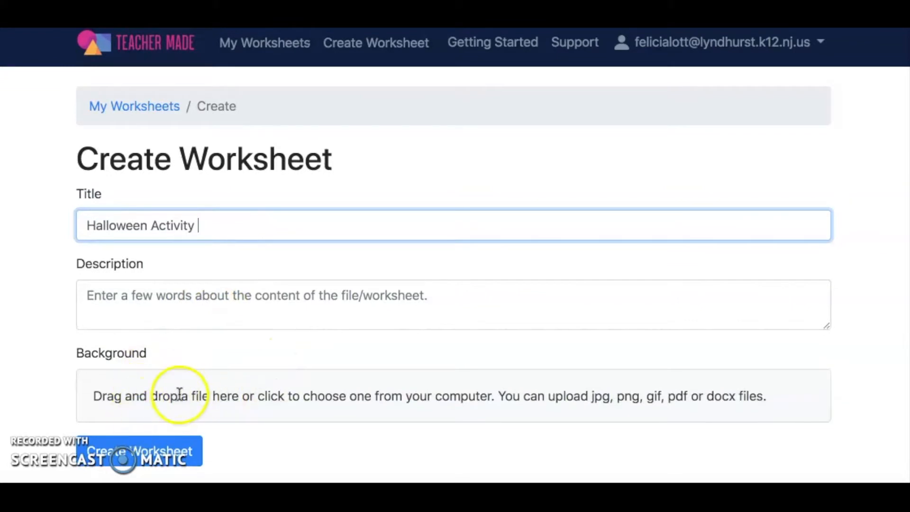
Step: Upload "Multiplying and Dividing by Powers of Ten .pdf" as the background and create the worksheet from its pages
{"action": "left_click", "coordinate": [194, 398]}
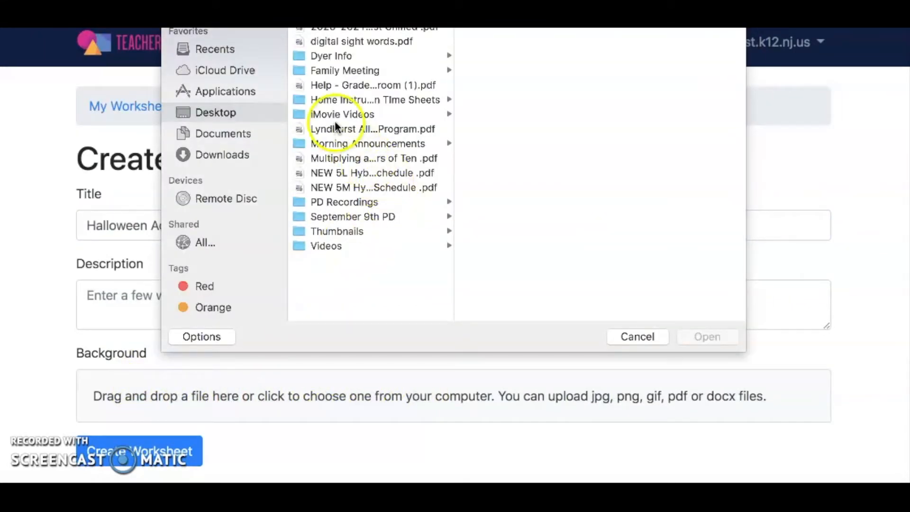
{"action": "left_click", "coordinate": [332, 158]}
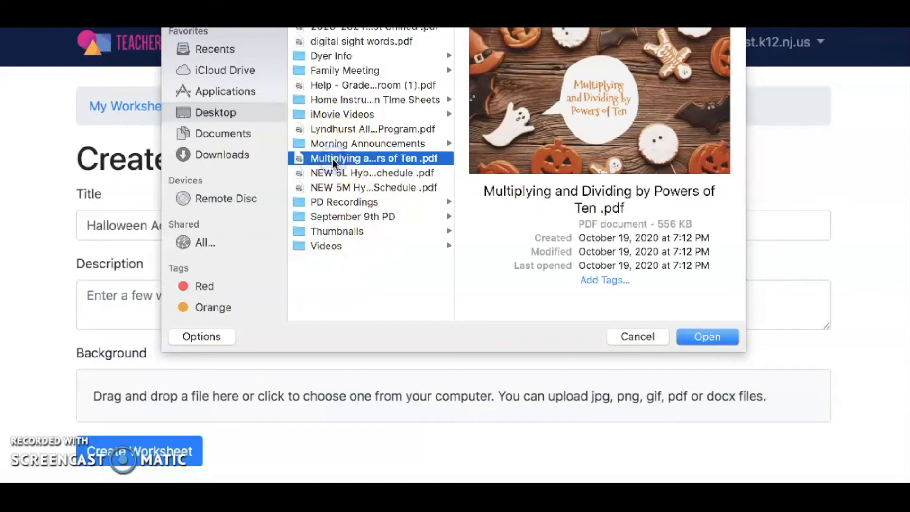
{"action": "left_click", "coordinate": [703, 337]}
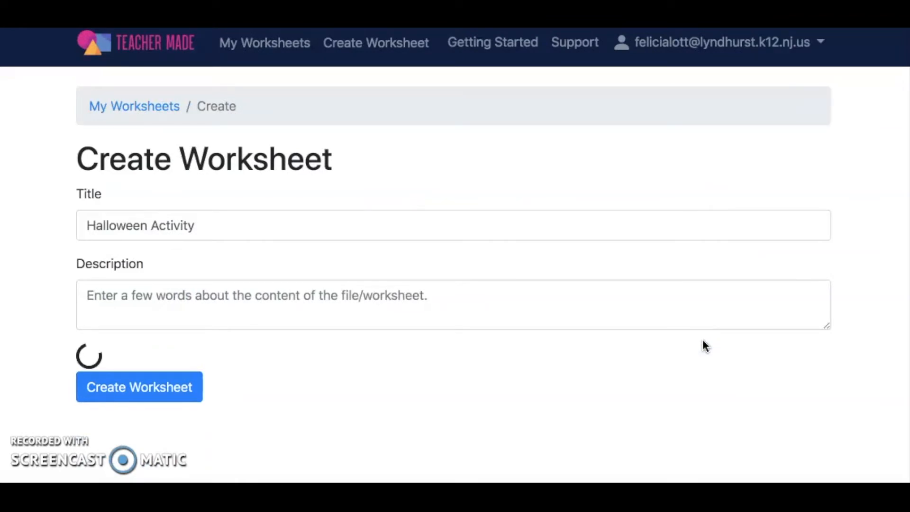
{"action": "scroll", "coordinate": [563, 398], "scroll_direction": "down", "scroll_amount": 1}
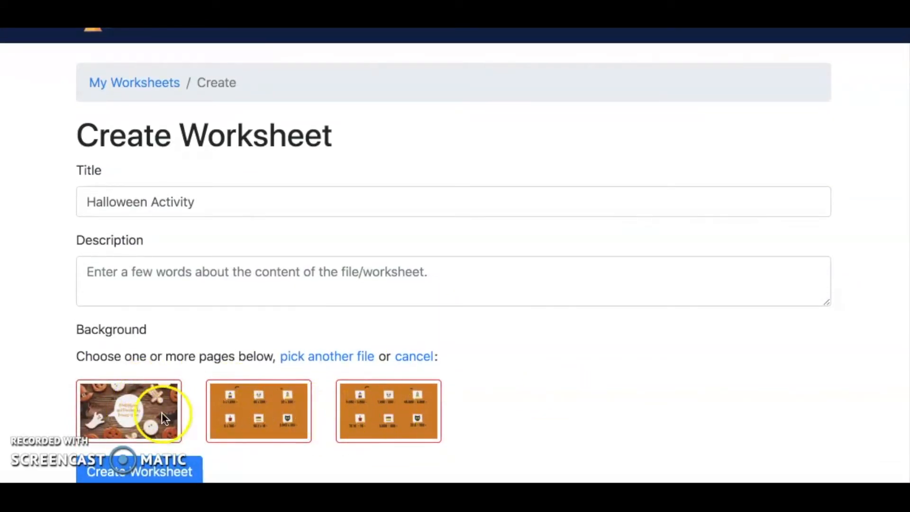
{"action": "left_click", "coordinate": [154, 474]}
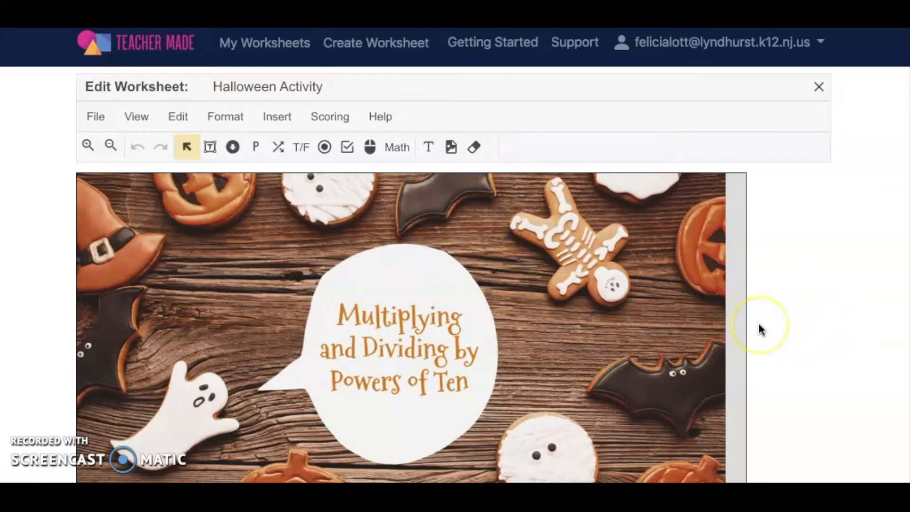
Step: Draw a short-answer box below the 5 x 1,000 problem
{"action": "scroll", "coordinate": [621, 379], "scroll_direction": "down", "scroll_amount": 5}
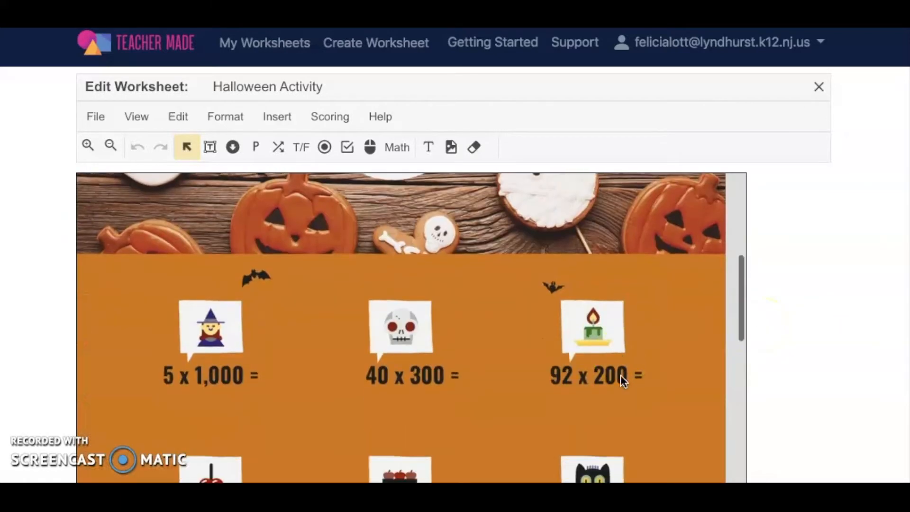
{"action": "scroll", "coordinate": [620, 374], "scroll_direction": "down", "scroll_amount": 1}
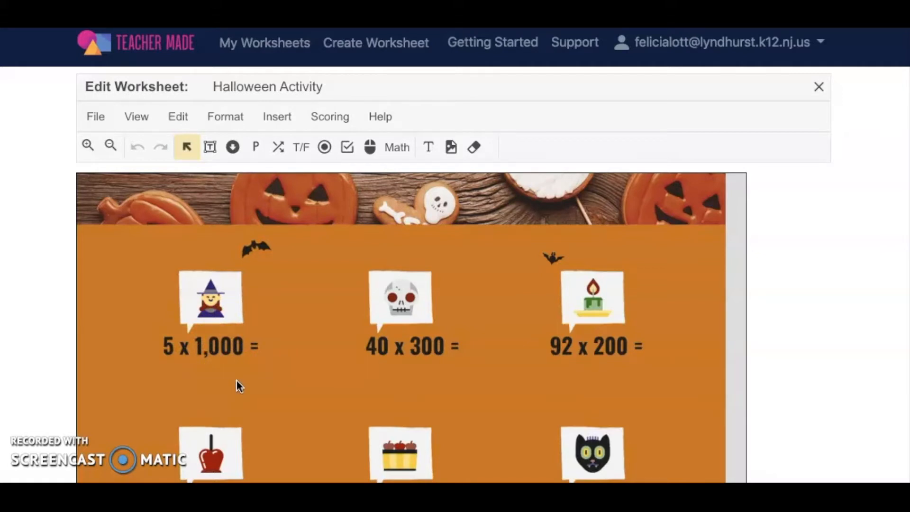
{"action": "left_click", "coordinate": [199, 205]}
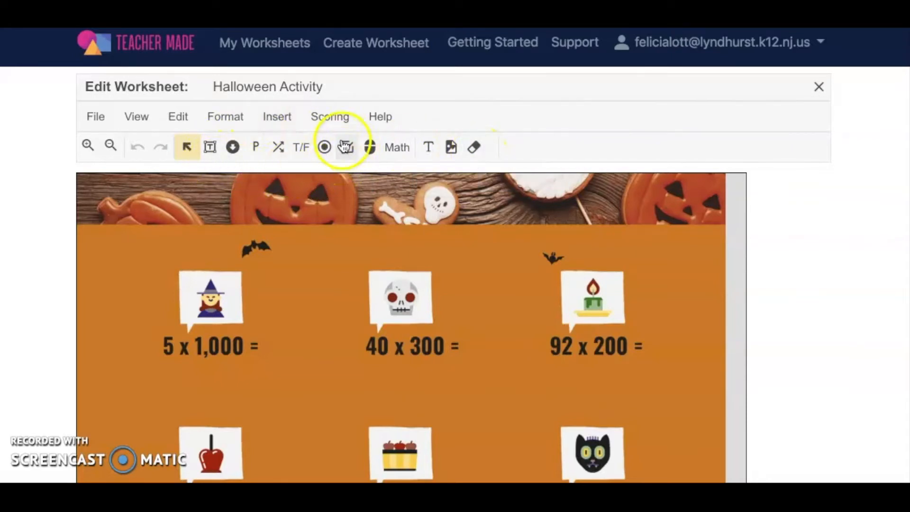
{"action": "left_click", "coordinate": [210, 147]}
{"action": "left_click_drag", "start_coordinate": [160, 366], "coordinate": [279, 405]}
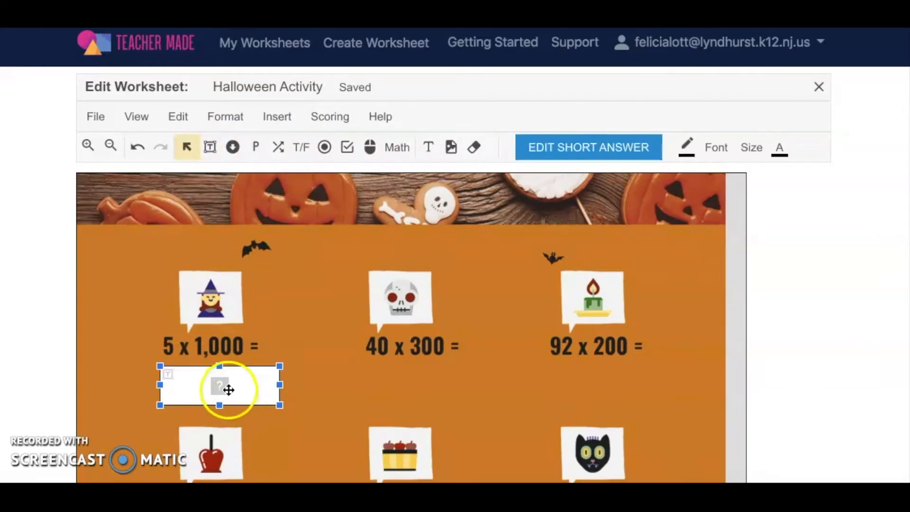
Step: Set the short answer's correct answers to 5,000 and 5000, keep it worth 1 point, and save
{"action": "left_click", "coordinate": [596, 147]}
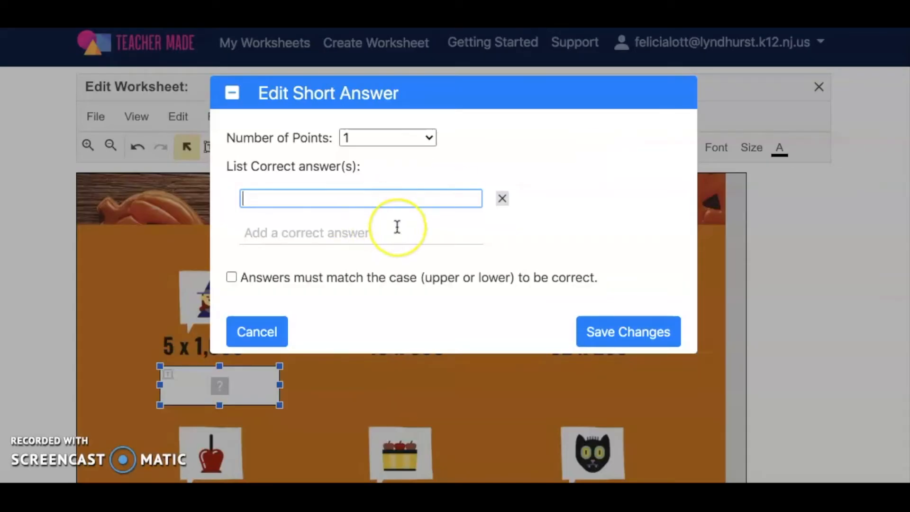
{"action": "left_click", "coordinate": [283, 232]}
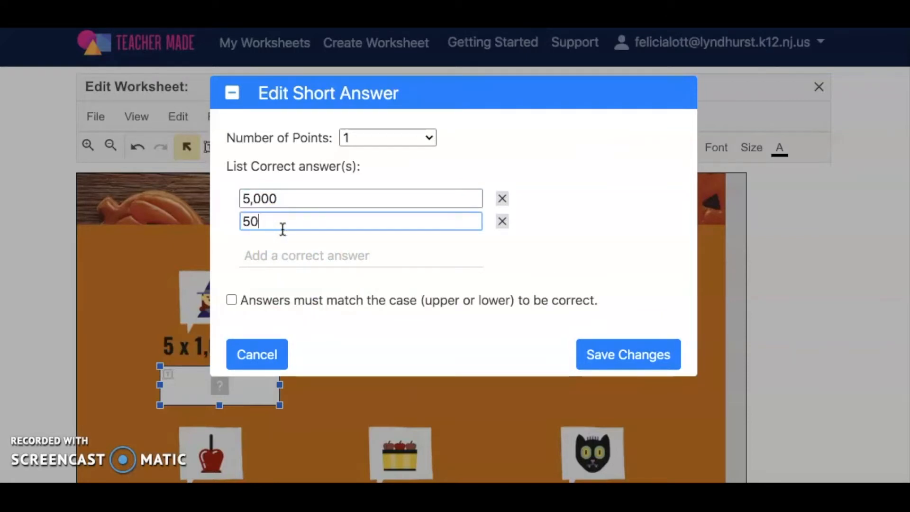
{"action": "left_click", "coordinate": [621, 204]}
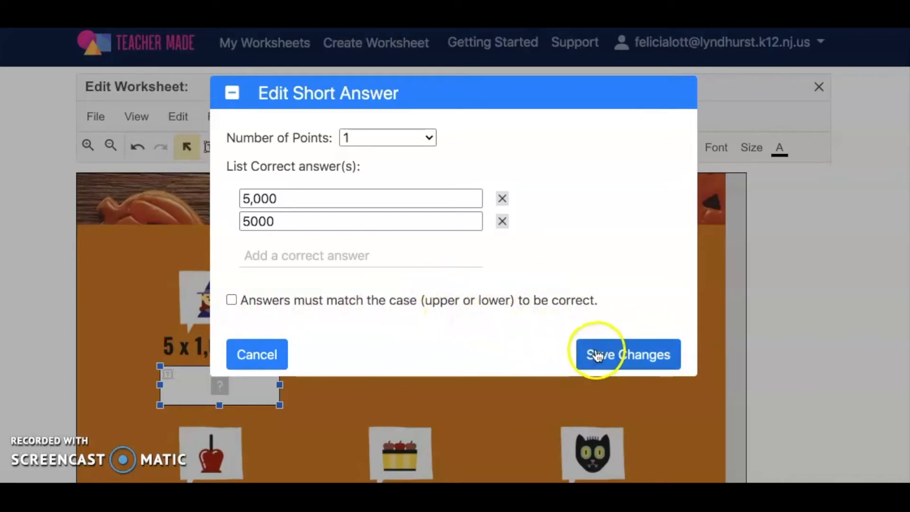
{"action": "left_click", "coordinate": [428, 138]}
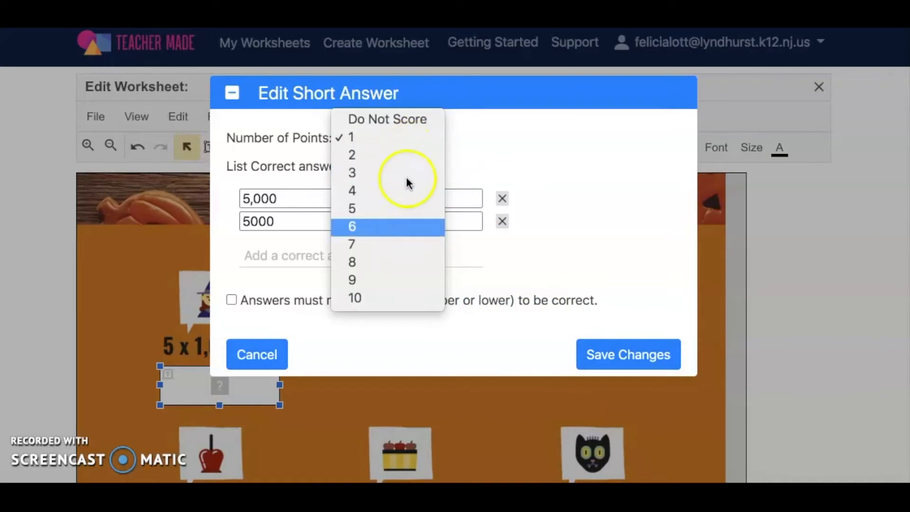
{"action": "left_click", "coordinate": [405, 140]}
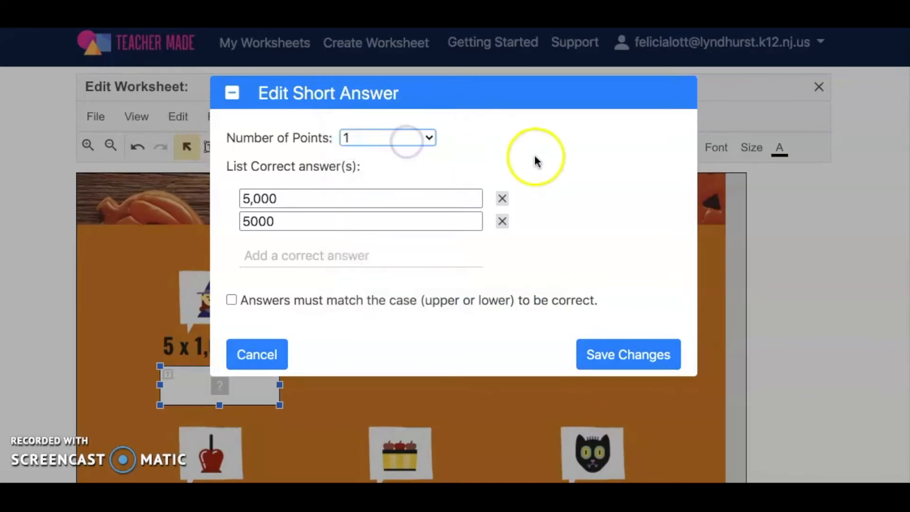
{"action": "left_click", "coordinate": [646, 364]}
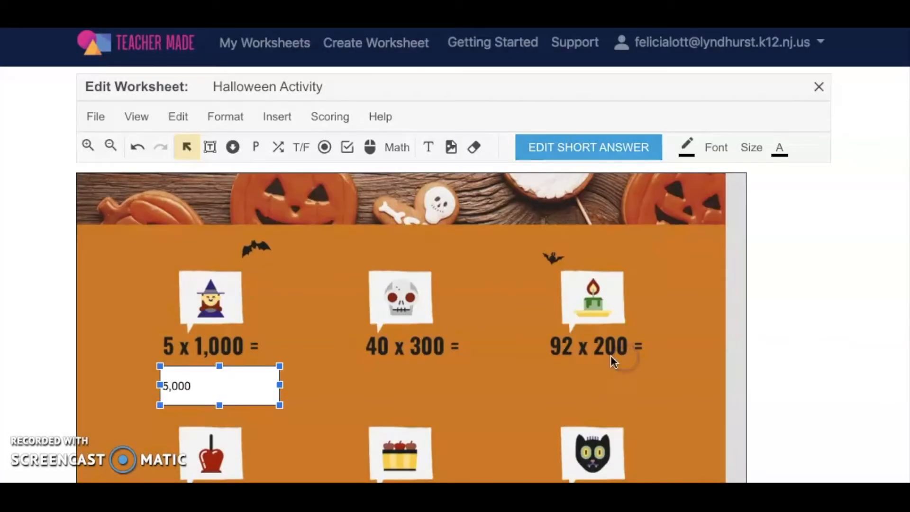
{"action": "left_click", "coordinate": [303, 395]}
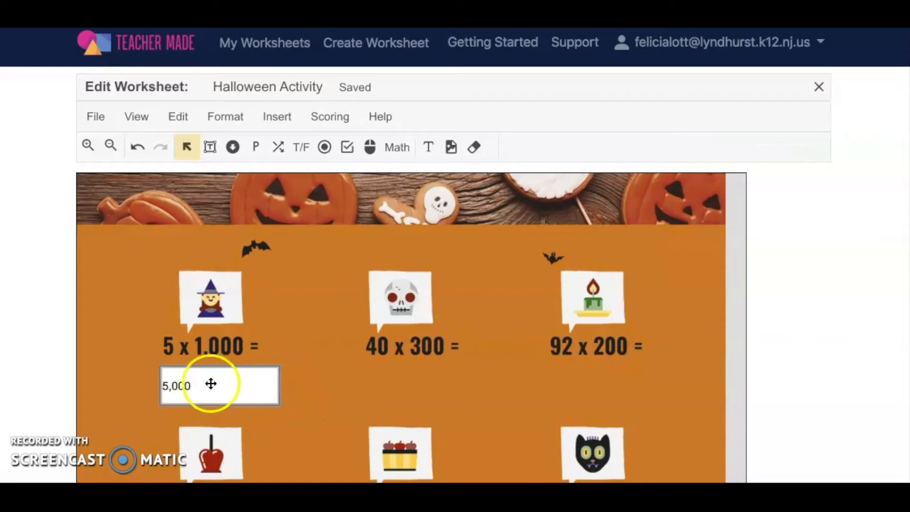
{"action": "left_click", "coordinate": [211, 383]}
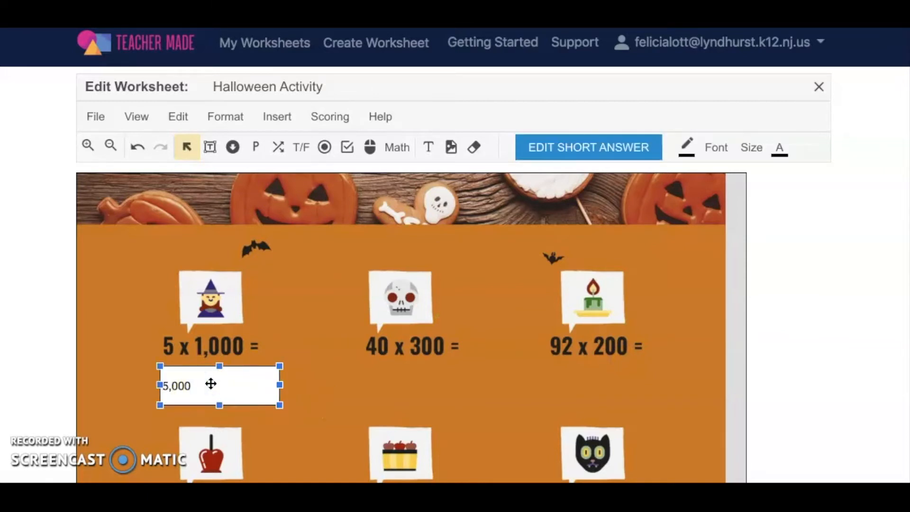
{"action": "left_click", "coordinate": [390, 355]}
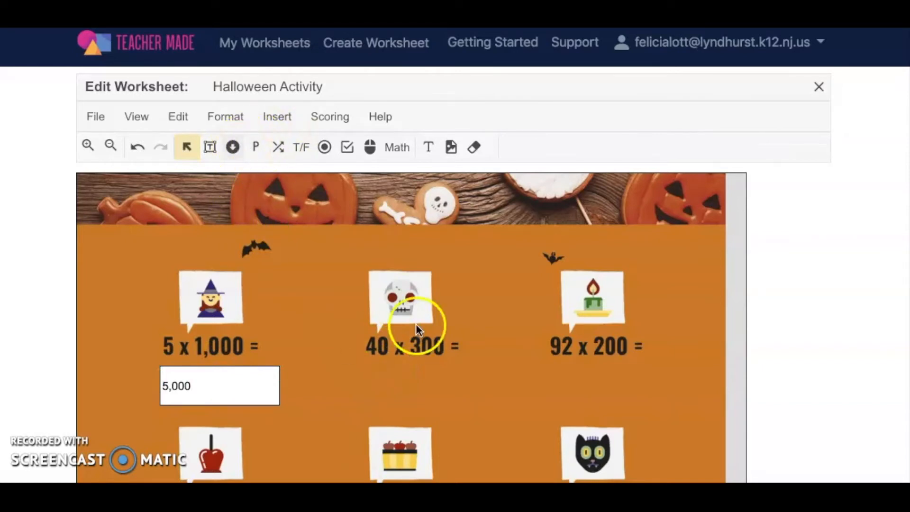
Step: Draw a dropdown box below the 40 x 300 problem
{"action": "left_click", "coordinate": [233, 147]}
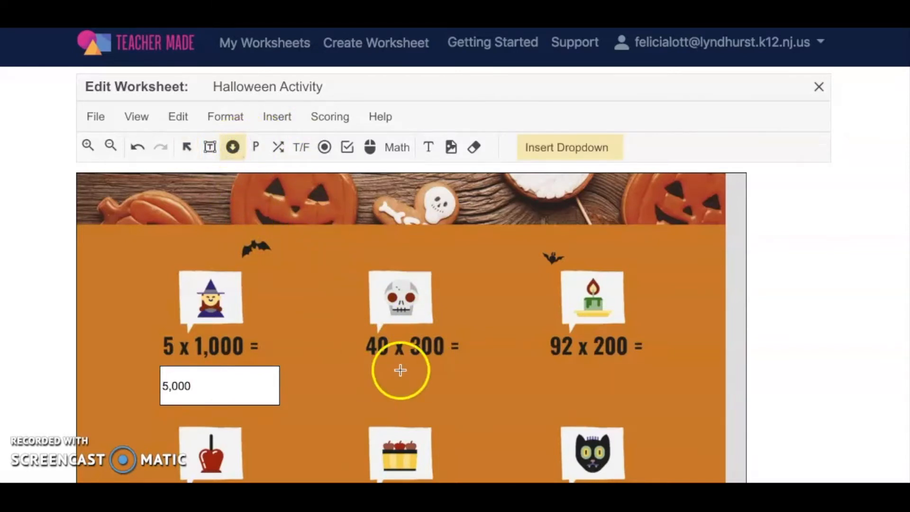
{"action": "left_click_drag", "start_coordinate": [353, 363], "coordinate": [482, 401]}
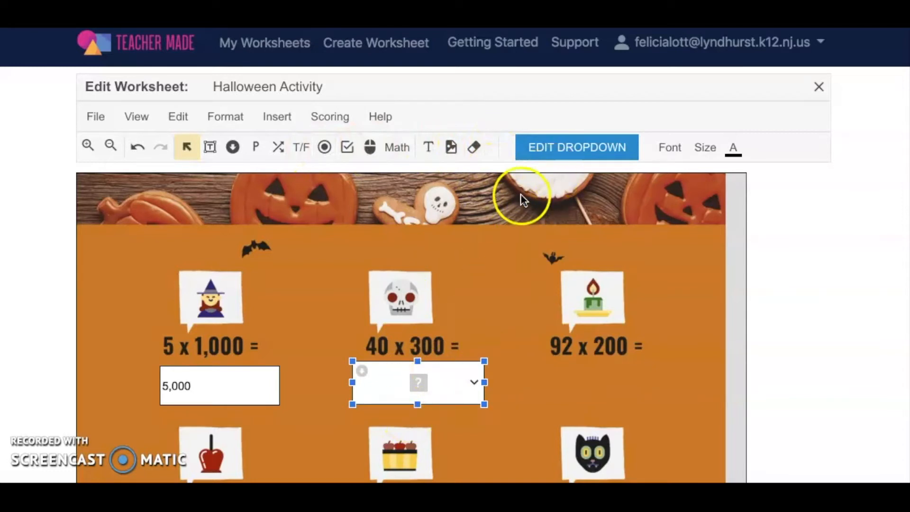
{"action": "left_click", "coordinate": [568, 148]}
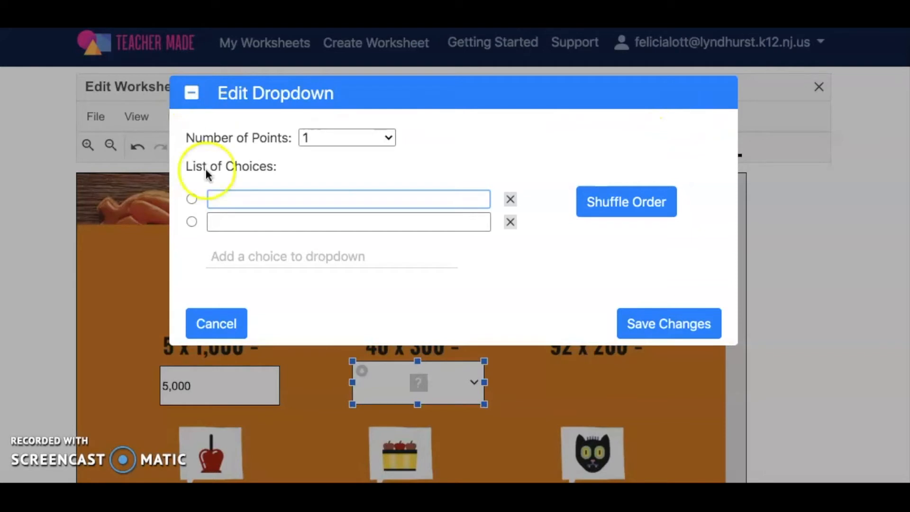
{"action": "left_click", "coordinate": [228, 321]}
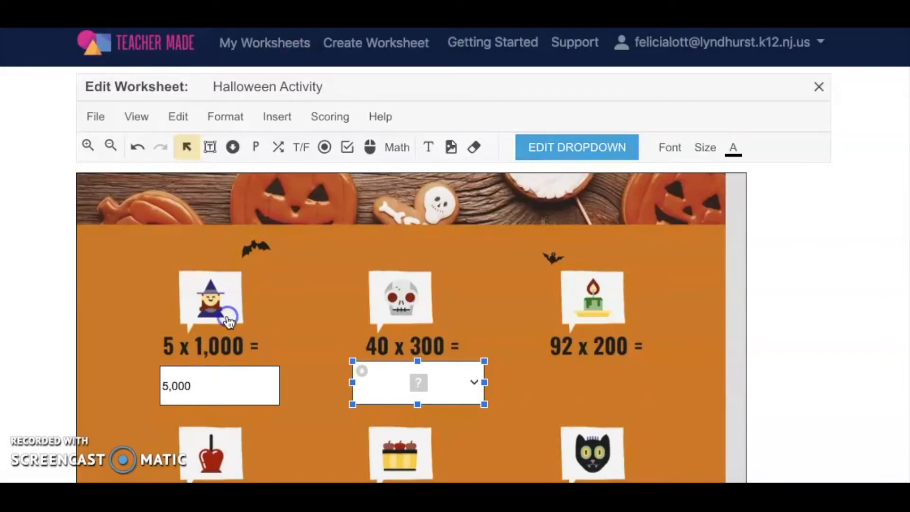
Step: Add dropdown choices 12,000, 1,200 and 120, mark 12,000 as correct, and save
{"action": "left_click", "coordinate": [584, 146]}
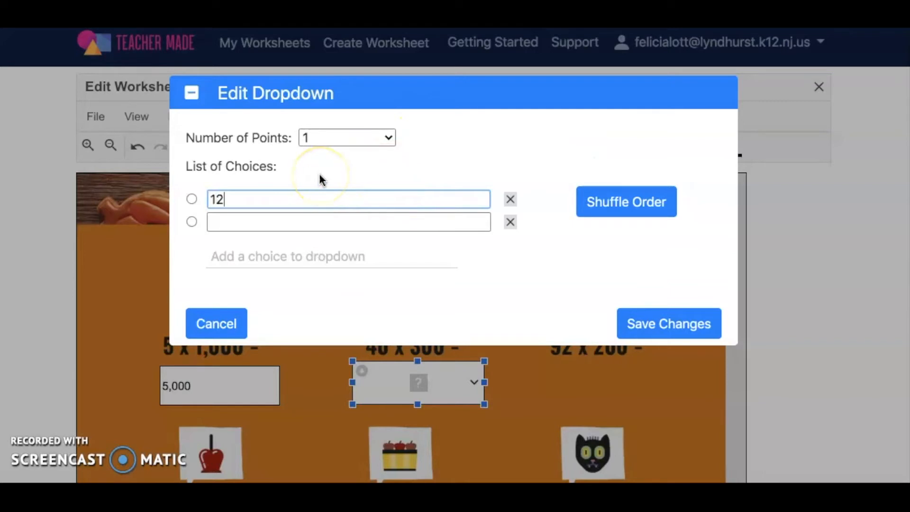
{"action": "left_click", "coordinate": [252, 224]}
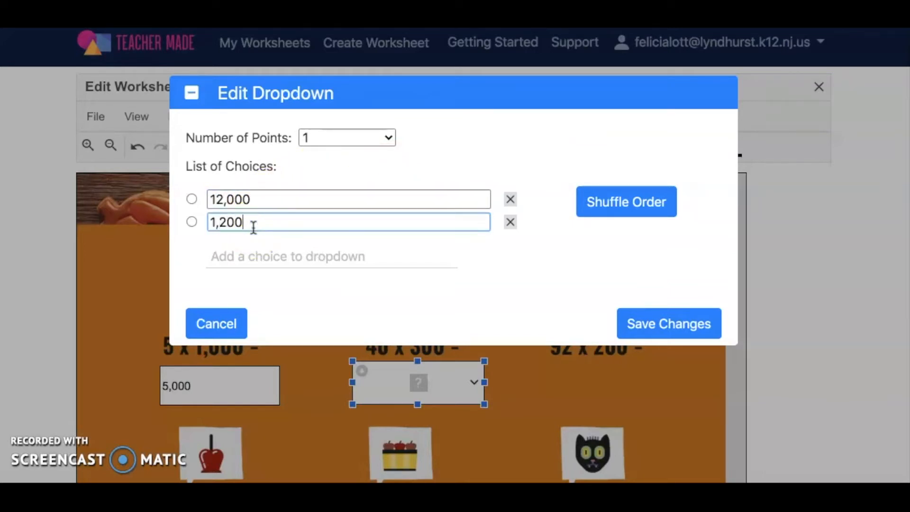
{"action": "left_click", "coordinate": [228, 254]}
{"action": "type", "text": "120"}
{"action": "left_click", "coordinate": [191, 199]}
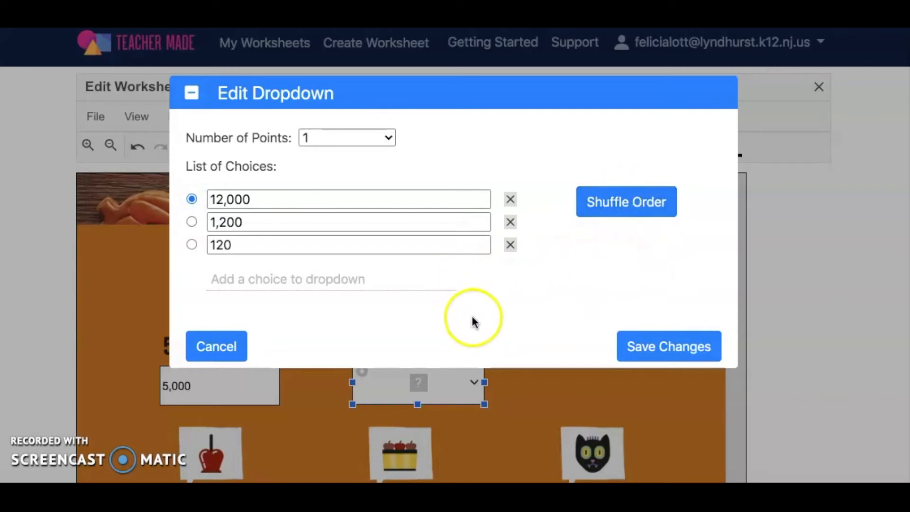
{"action": "left_click", "coordinate": [649, 349]}
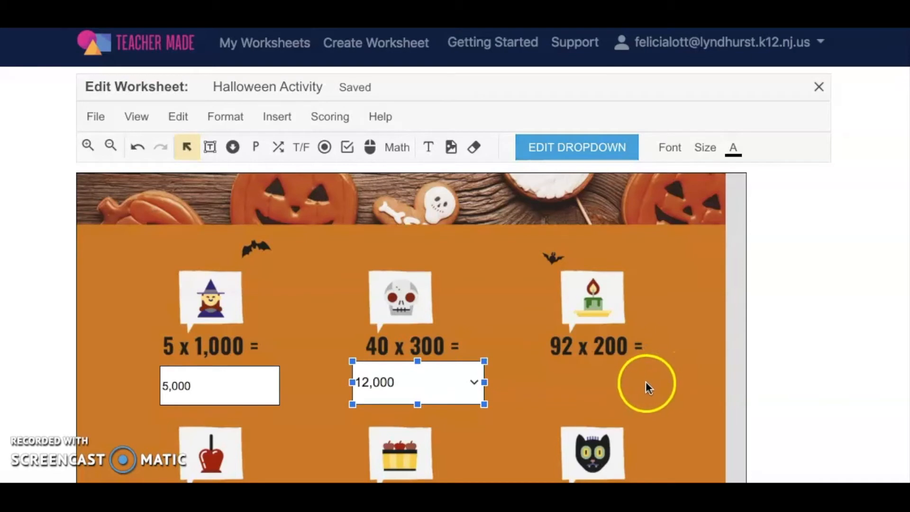
{"action": "left_click", "coordinate": [630, 379]}
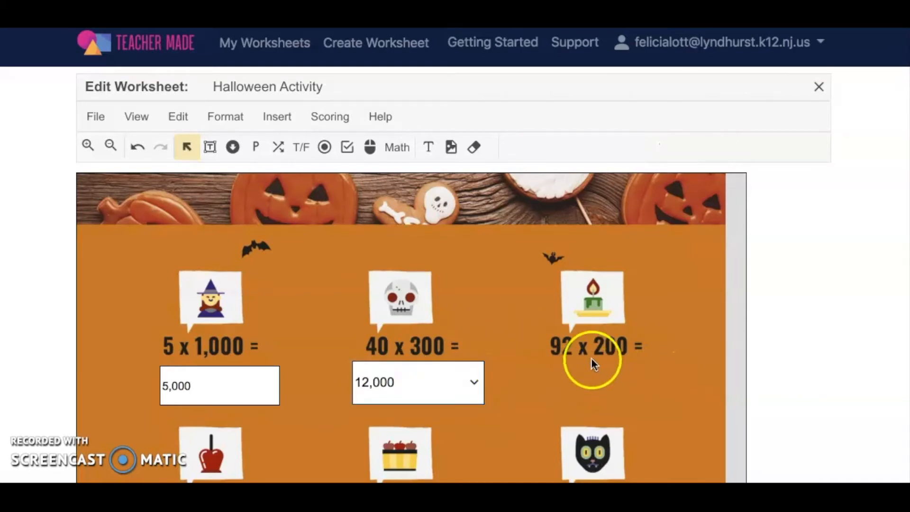
{"action": "scroll", "coordinate": [593, 363], "scroll_direction": "down", "scroll_amount": 3}
{"action": "scroll", "coordinate": [590, 355], "scroll_direction": "down", "scroll_amount": 2}
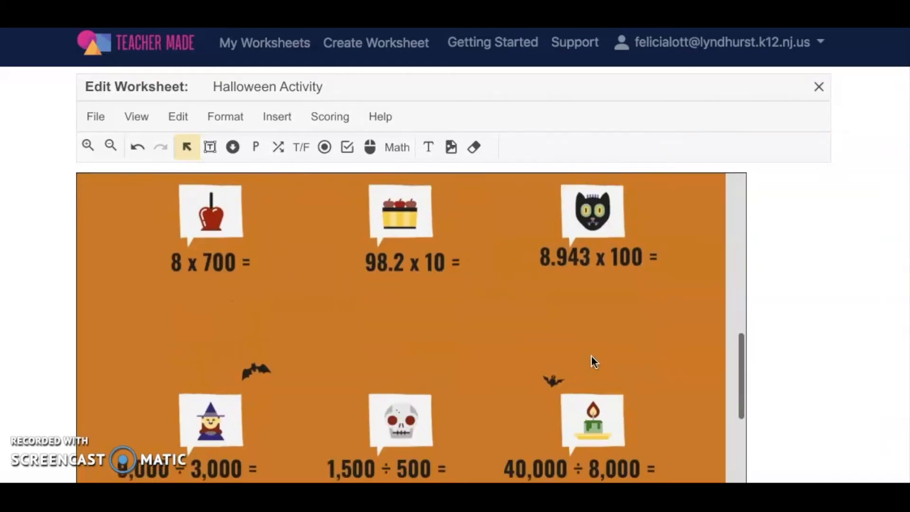
{"action": "scroll", "coordinate": [275, 351], "scroll_direction": "down", "scroll_amount": 1}
{"action": "scroll", "coordinate": [275, 351], "scroll_direction": "down", "scroll_amount": 3}
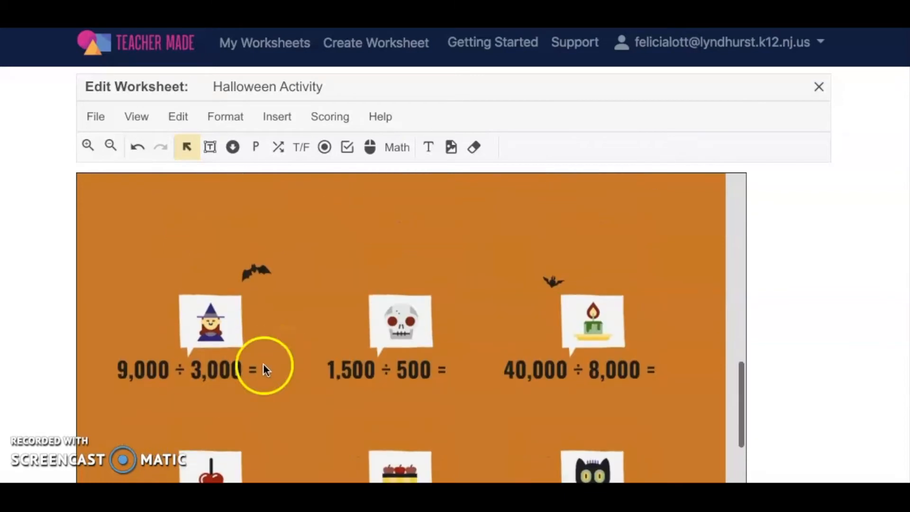
Step: Open the worksheet preview
{"action": "scroll", "coordinate": [218, 402], "scroll_direction": "up", "scroll_amount": 15}
{"action": "scroll", "coordinate": [218, 402], "scroll_direction": "down", "scroll_amount": 2}
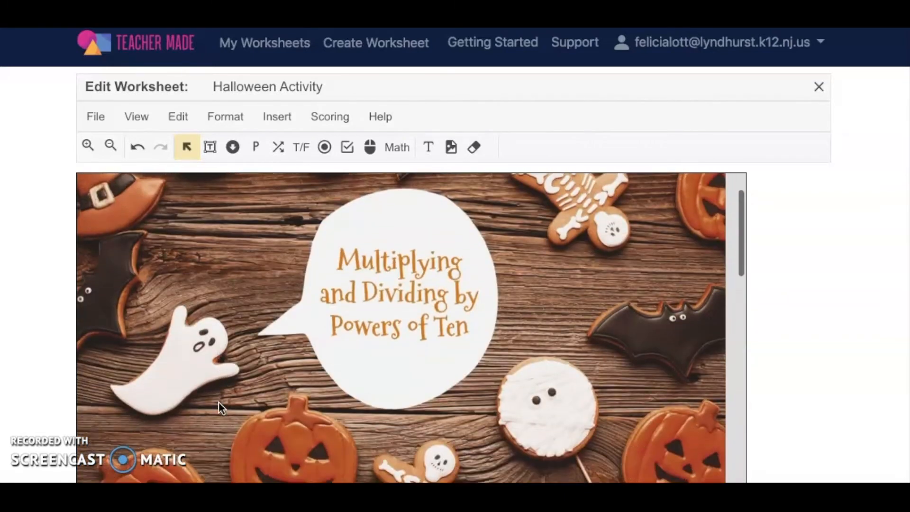
{"action": "scroll", "coordinate": [218, 401], "scroll_direction": "down", "scroll_amount": 3}
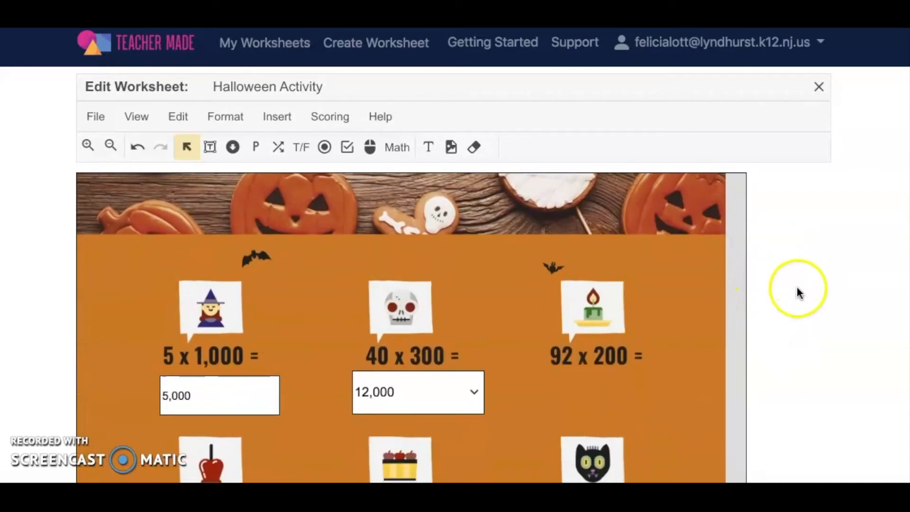
{"action": "left_click", "coordinate": [93, 118]}
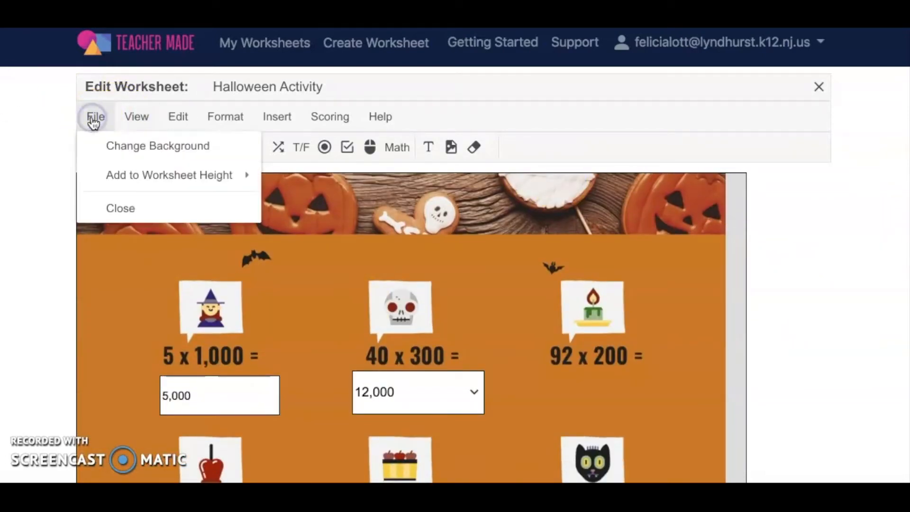
{"action": "mouse_move", "coordinate": [128, 126]}
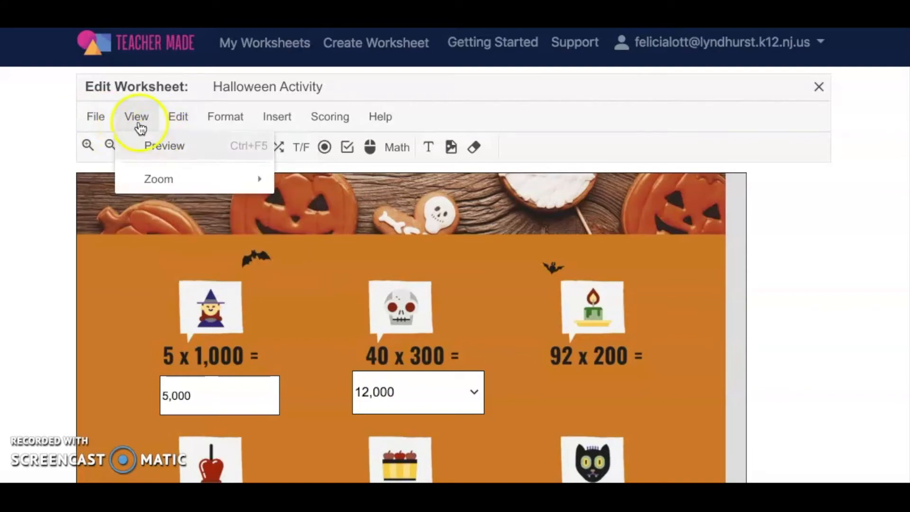
{"action": "left_click", "coordinate": [149, 148]}
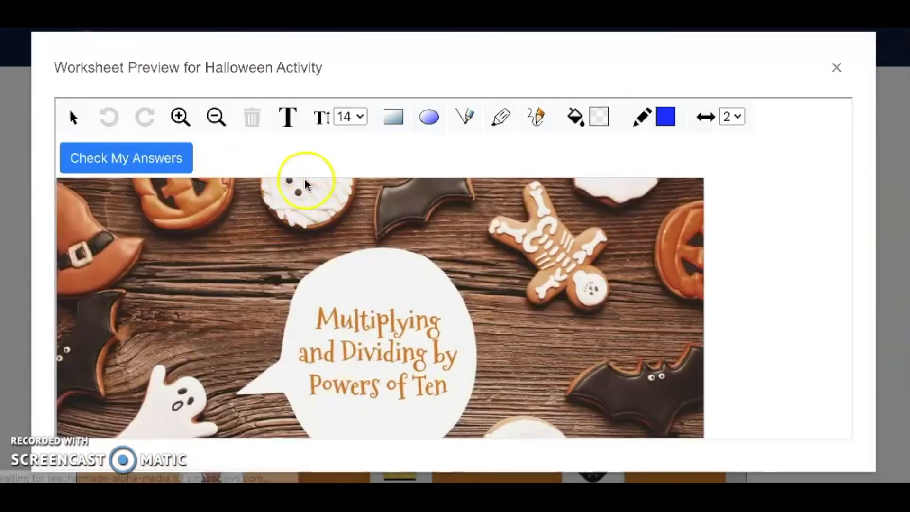
Step: In the preview, enter 5,000 for the 5 x 1,000 problem and choose 1,200 in the 40 x 300 dropdown
{"action": "scroll", "coordinate": [306, 301], "scroll_direction": "down", "scroll_amount": 5}
{"action": "scroll", "coordinate": [306, 301], "scroll_direction": "down", "scroll_amount": 3}
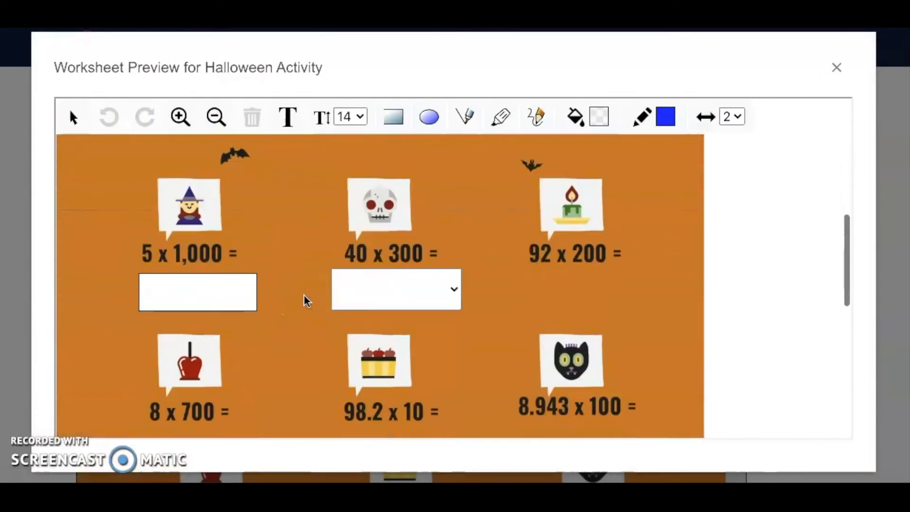
{"action": "left_click", "coordinate": [199, 285]}
{"action": "type", "text": "5"}
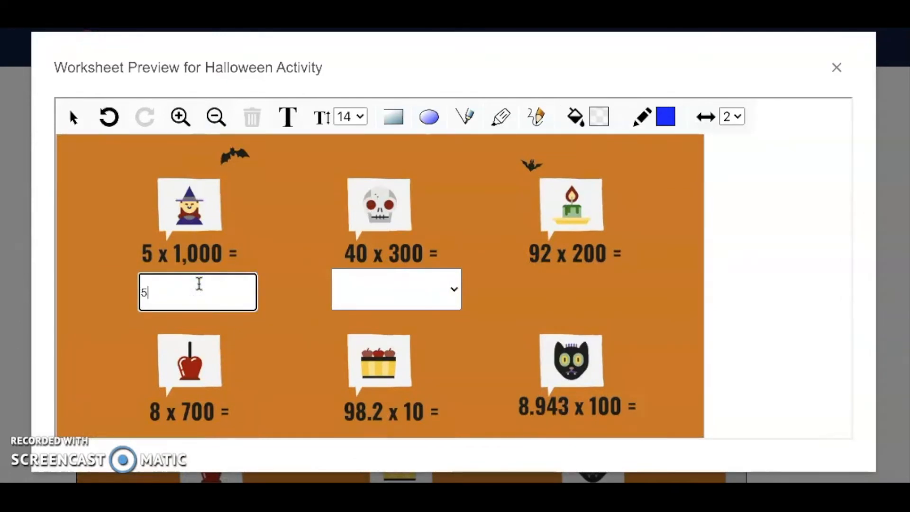
{"action": "left_click", "coordinate": [449, 296]}
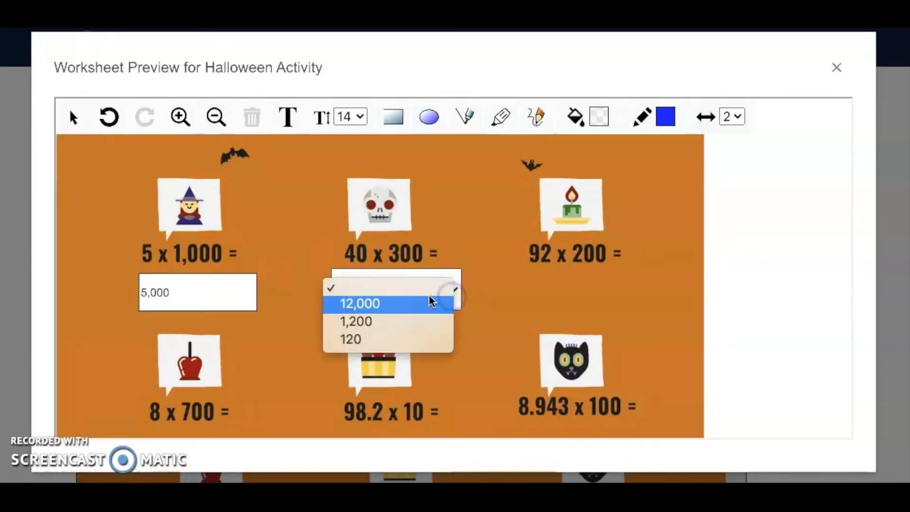
{"action": "left_click", "coordinate": [414, 302]}
{"action": "left_click", "coordinate": [451, 288]}
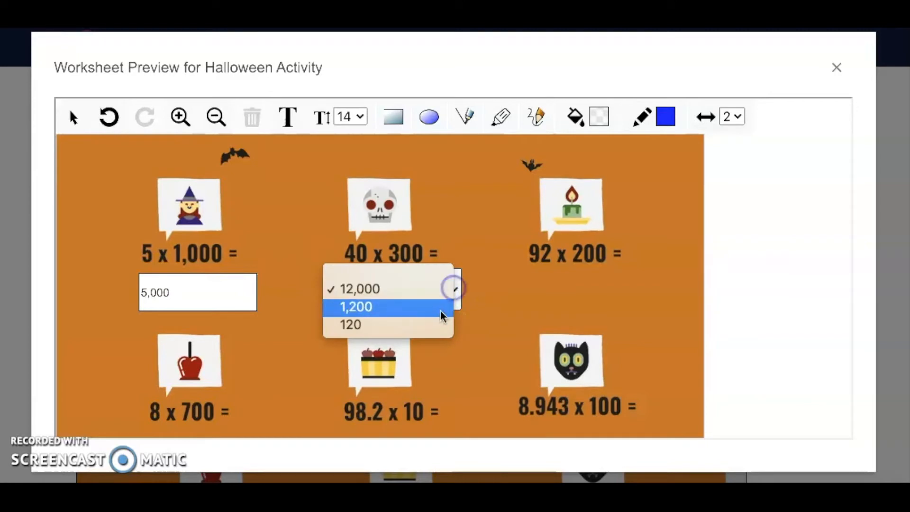
{"action": "left_click", "coordinate": [439, 311]}
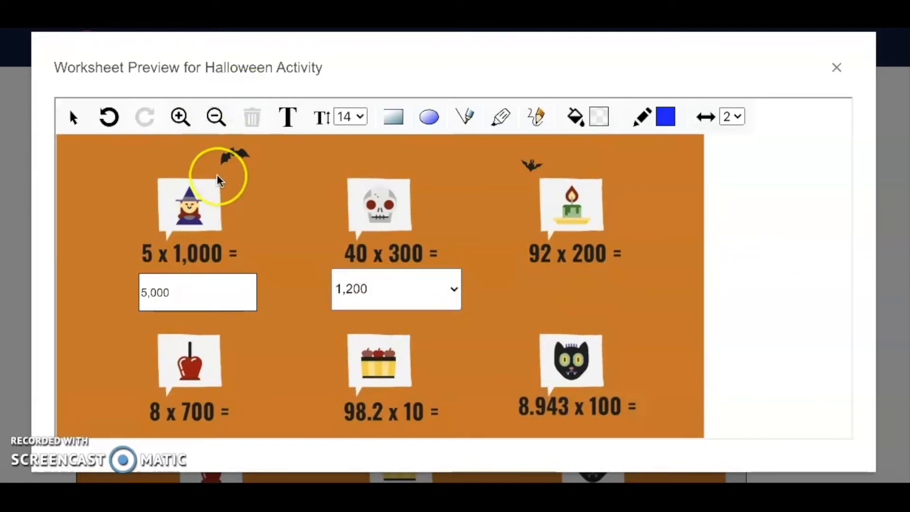
Step: Submit the test answers for checking
{"action": "scroll", "coordinate": [218, 179], "scroll_direction": "up", "scroll_amount": 8}
{"action": "left_click", "coordinate": [122, 150]}
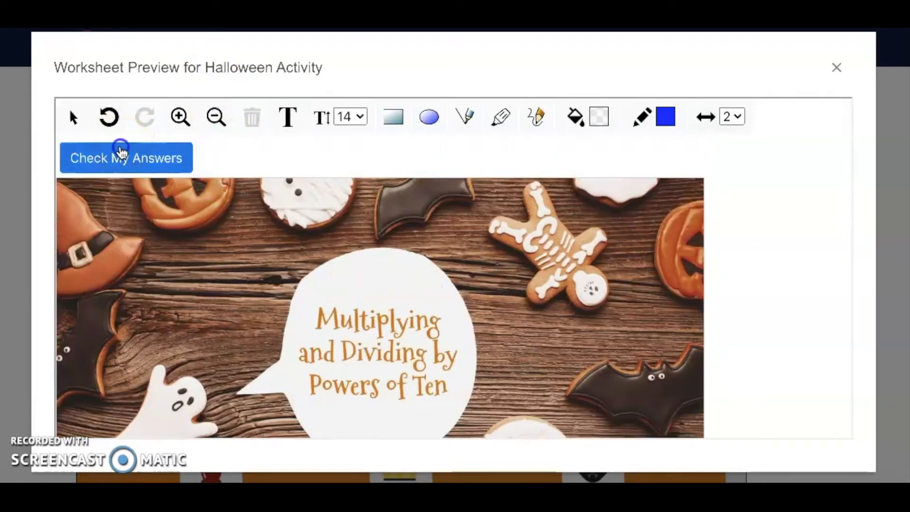
{"action": "scroll", "coordinate": [285, 277], "scroll_direction": "down", "scroll_amount": 2}
{"action": "scroll", "coordinate": [285, 277], "scroll_direction": "up", "scroll_amount": 2}
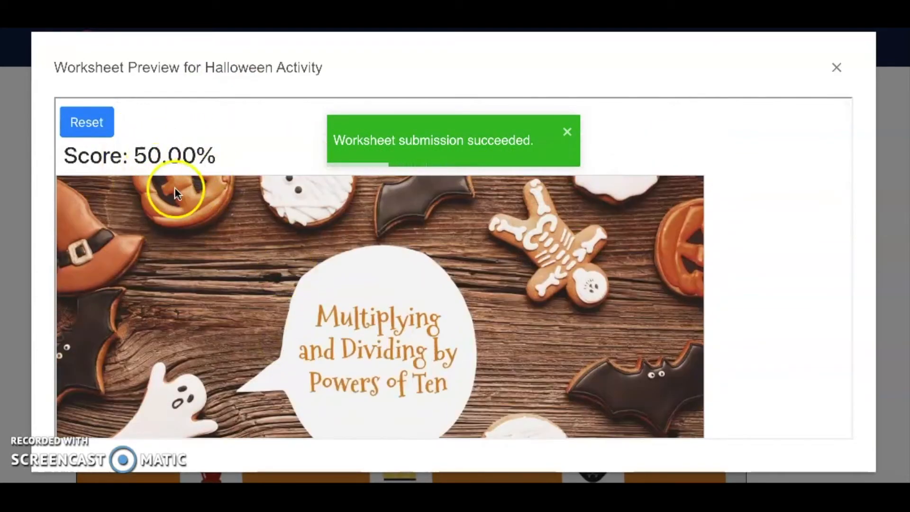
Step: Review which answers were marked correct in the preview, then close the preview
{"action": "scroll", "coordinate": [178, 192], "scroll_direction": "down", "scroll_amount": 5}
{"action": "scroll", "coordinate": [178, 191], "scroll_direction": "down", "scroll_amount": 3}
{"action": "mouse_move", "coordinate": [181, 258]}
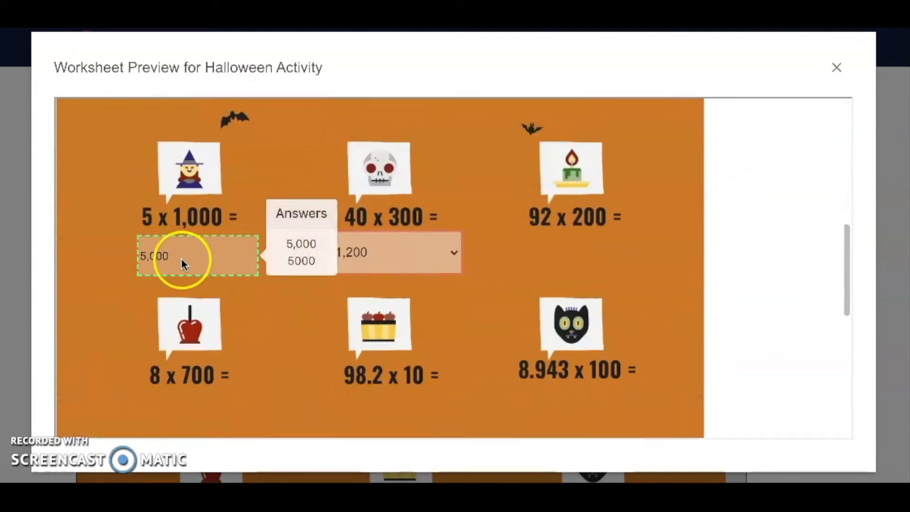
{"action": "mouse_move", "coordinate": [382, 258]}
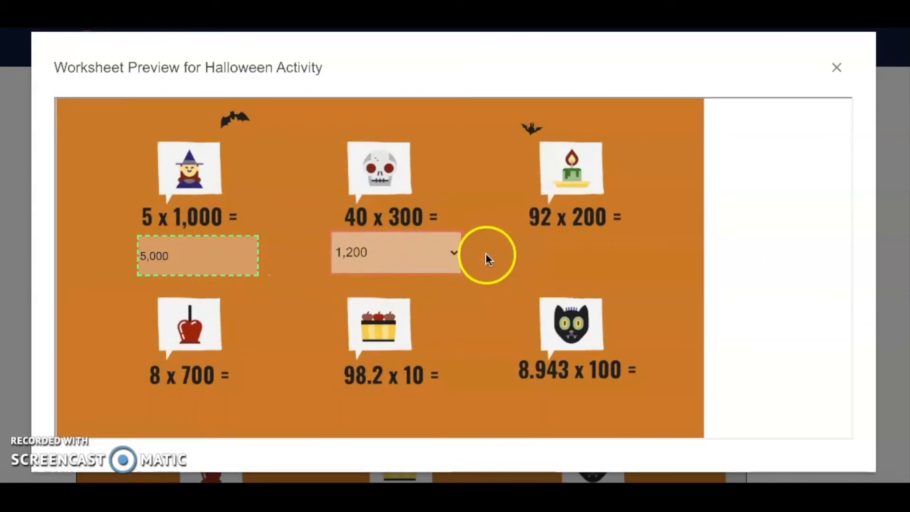
{"action": "scroll", "coordinate": [474, 257], "scroll_direction": "up", "scroll_amount": 5}
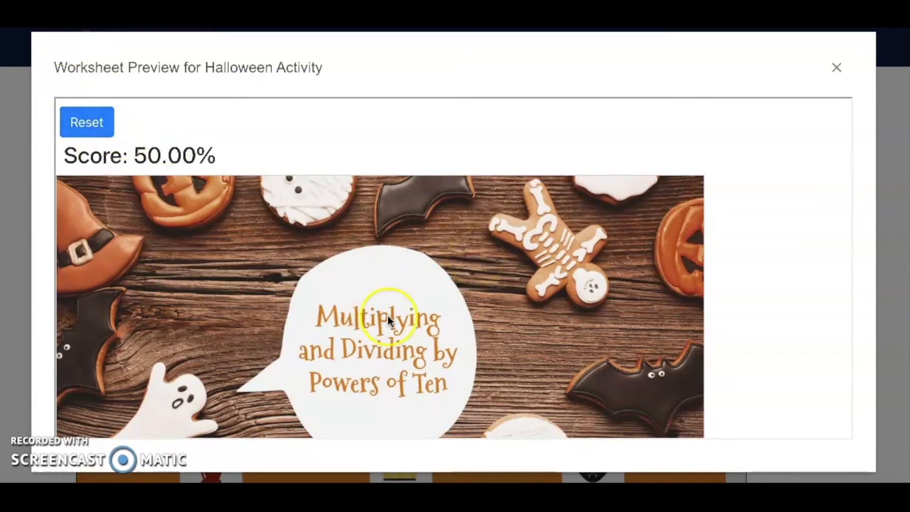
{"action": "scroll", "coordinate": [387, 315], "scroll_direction": "down", "scroll_amount": 4}
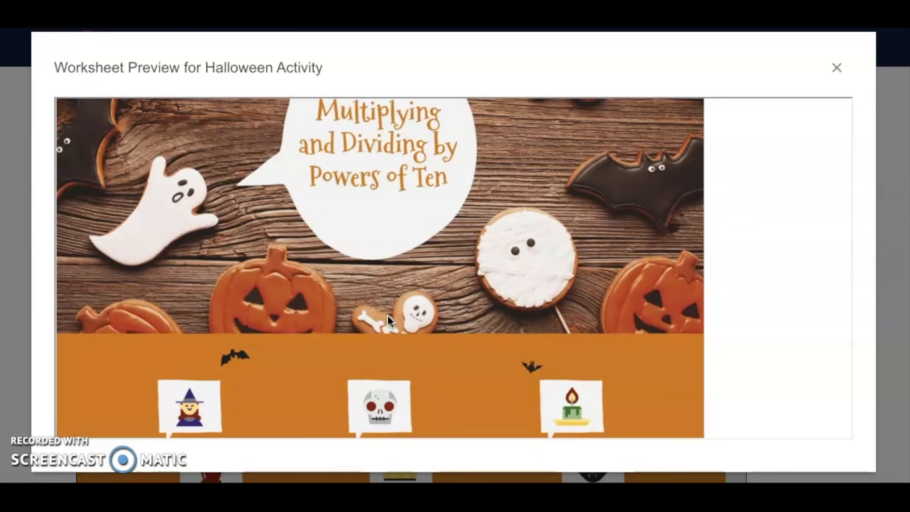
{"action": "scroll", "coordinate": [388, 315], "scroll_direction": "down", "scroll_amount": 3}
{"action": "left_click", "coordinate": [835, 72]}
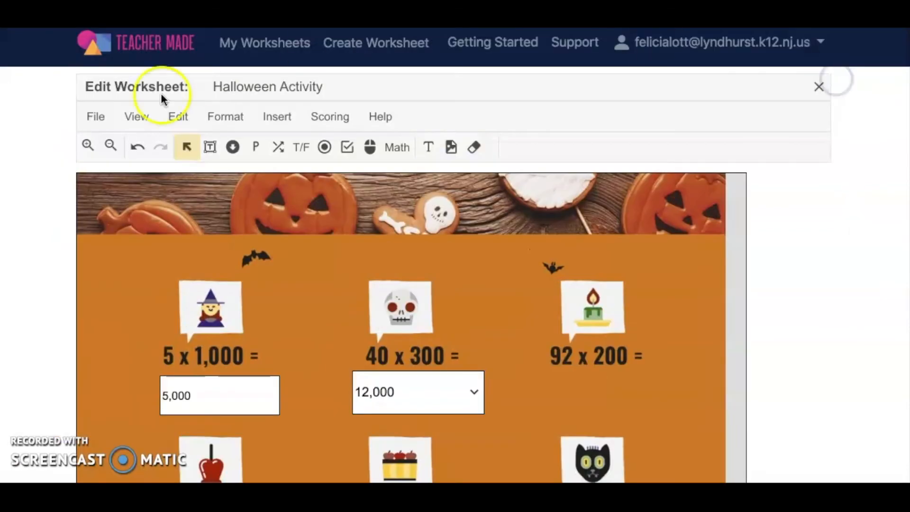
{"action": "left_click", "coordinate": [179, 117]}
{"action": "left_click", "coordinate": [226, 121]}
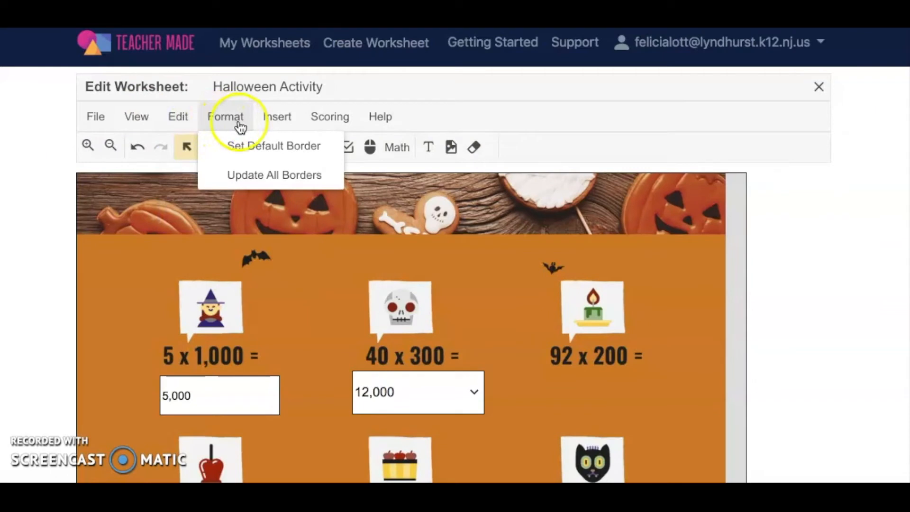
{"action": "left_click", "coordinate": [277, 123]}
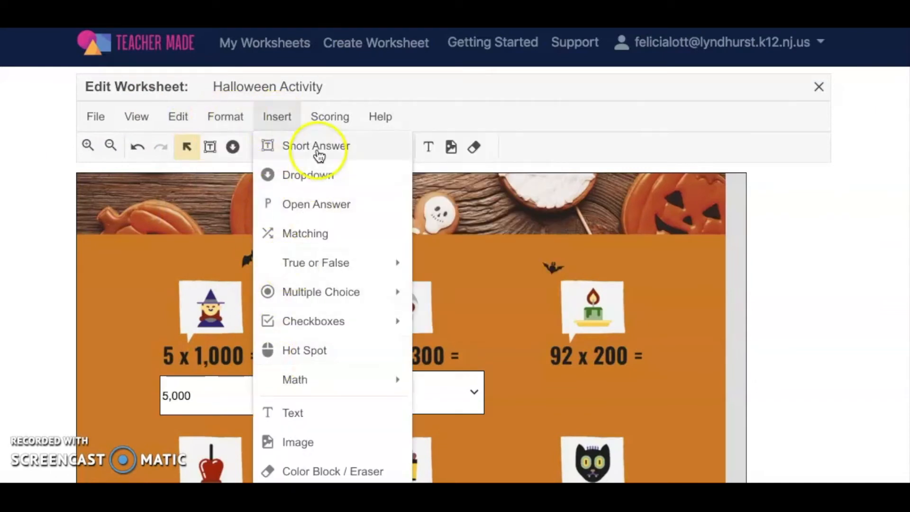
{"action": "left_click", "coordinate": [329, 129]}
{"action": "left_click", "coordinate": [373, 125]}
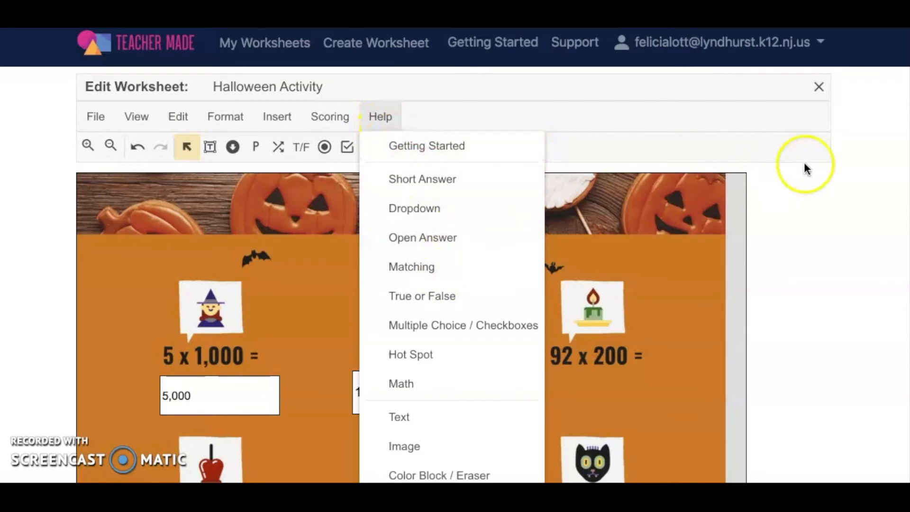
{"action": "left_click", "coordinate": [834, 164]}
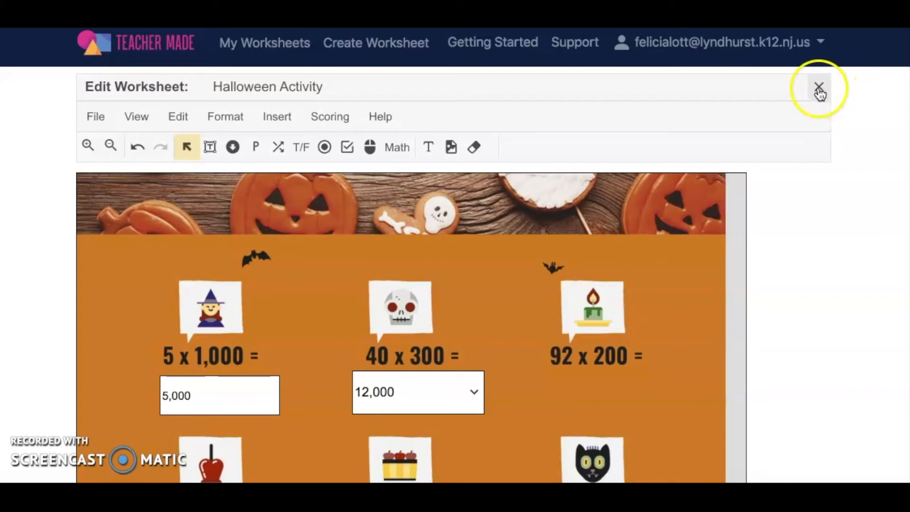
Step: Close the worksheet editor and start creating an assignment for the Halloween Activity worksheet
{"action": "left_click", "coordinate": [819, 87]}
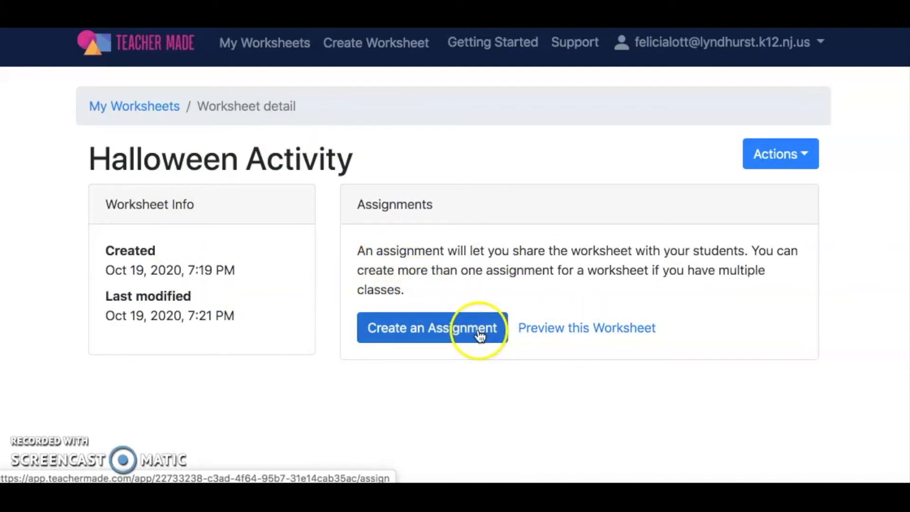
{"action": "left_click", "coordinate": [809, 155]}
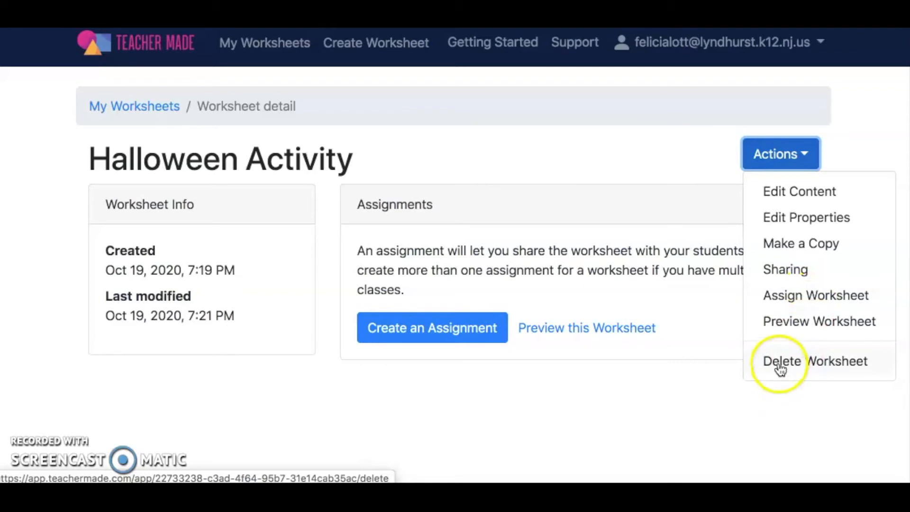
{"action": "left_click", "coordinate": [639, 189]}
{"action": "left_click", "coordinate": [408, 337]}
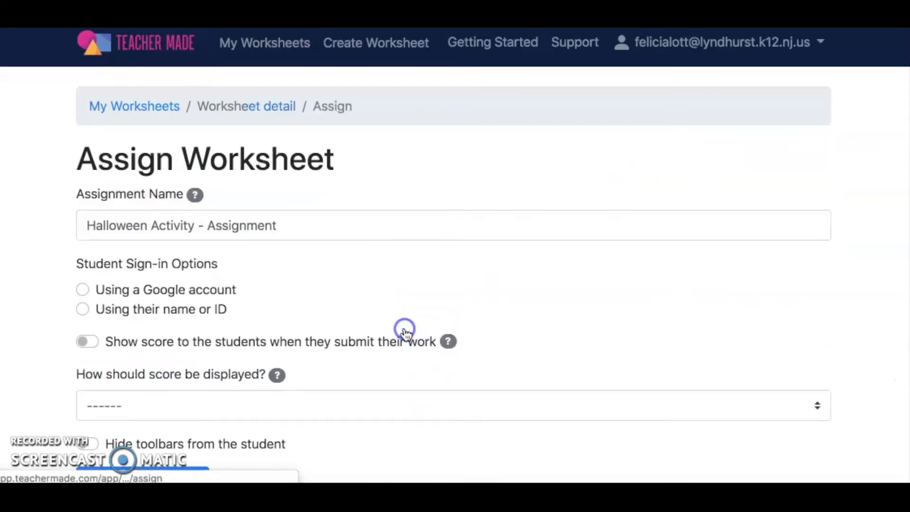
Step: Set students to sign in with a Google account and show score and correct answers when they submit
{"action": "scroll", "coordinate": [203, 294], "scroll_direction": "down", "scroll_amount": 1}
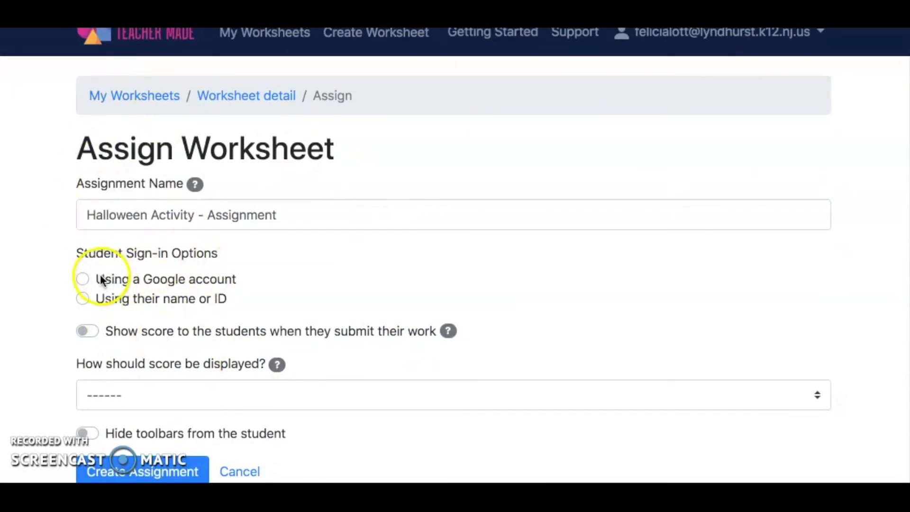
{"action": "left_click", "coordinate": [83, 281]}
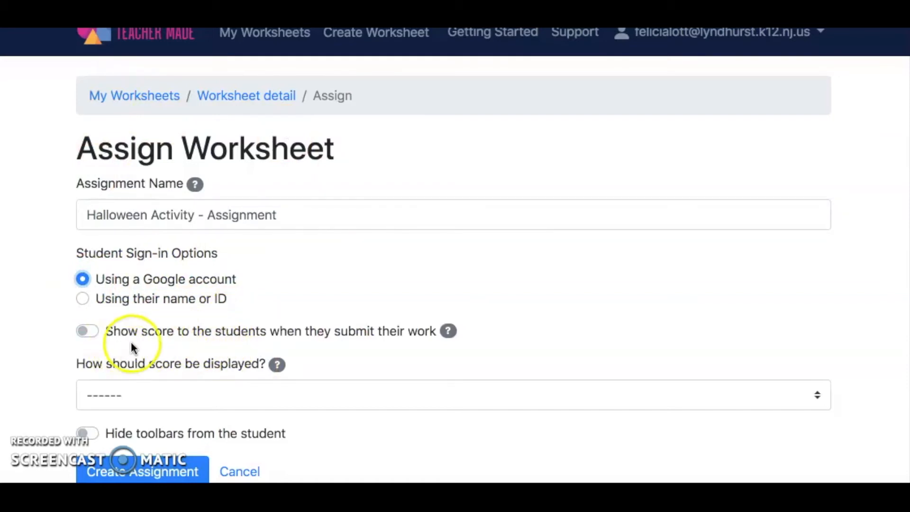
{"action": "left_click", "coordinate": [88, 332]}
{"action": "scroll", "coordinate": [91, 333], "scroll_direction": "down", "scroll_amount": 2}
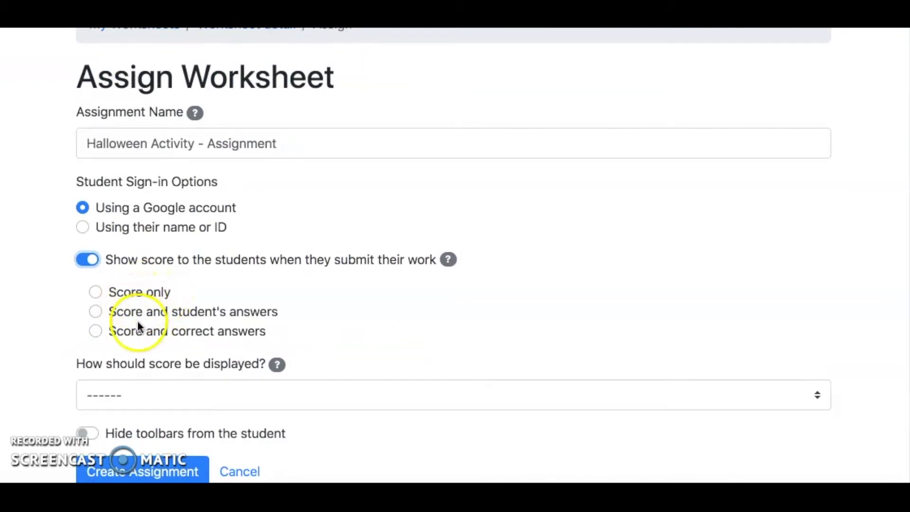
{"action": "left_click", "coordinate": [130, 332]}
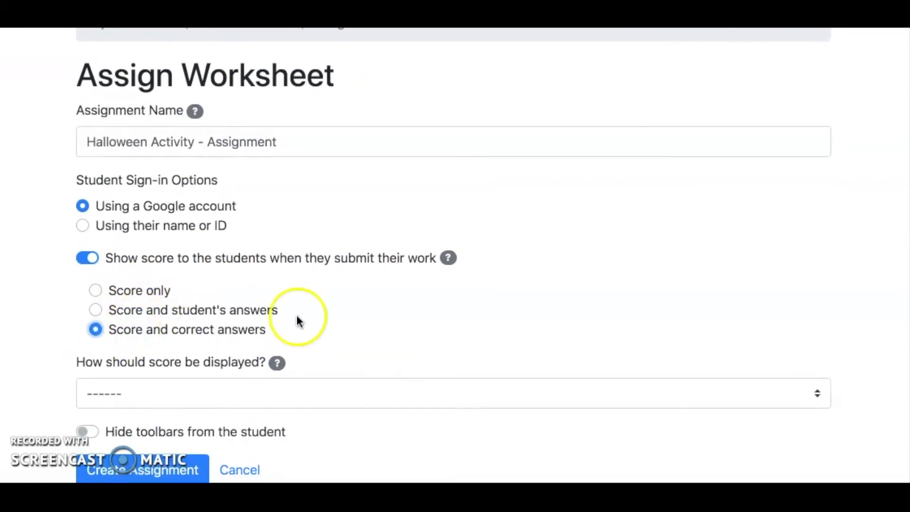
Step: Display the score as Score % and create the assignment
{"action": "left_click", "coordinate": [759, 401]}
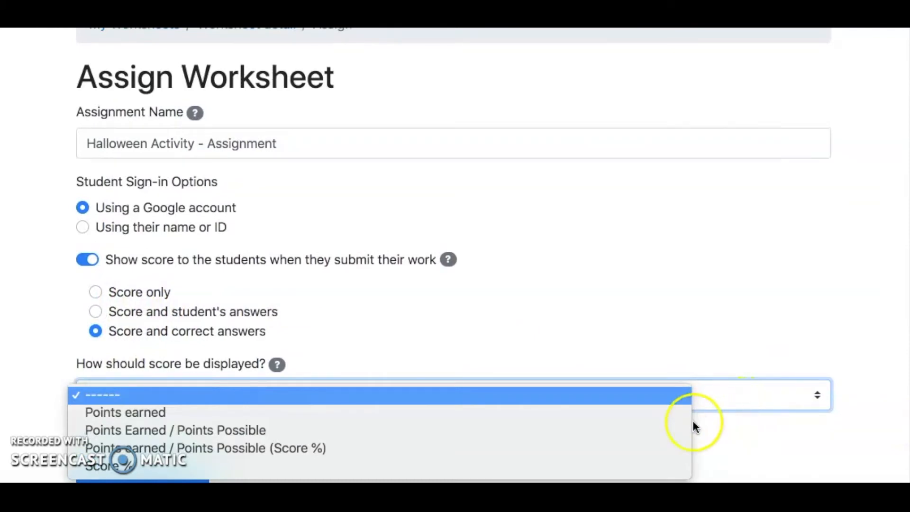
{"action": "left_click", "coordinate": [577, 467]}
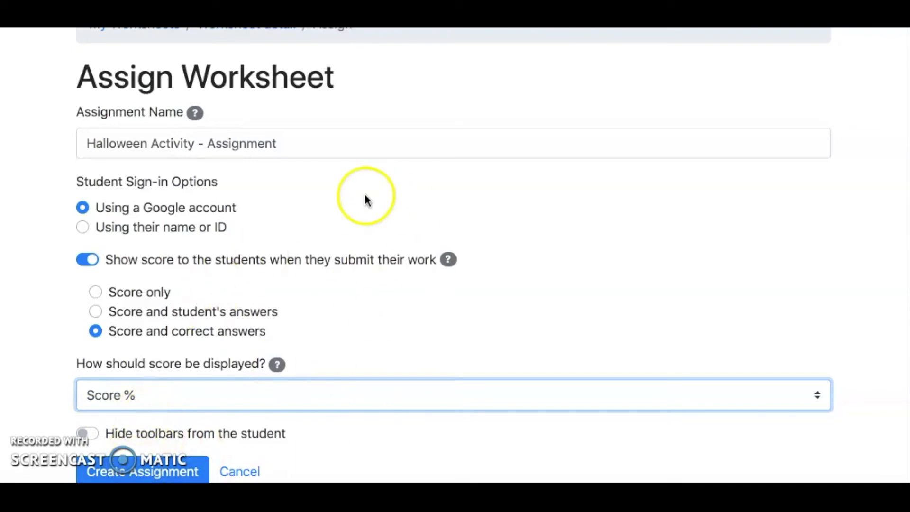
{"action": "left_click", "coordinate": [131, 469]}
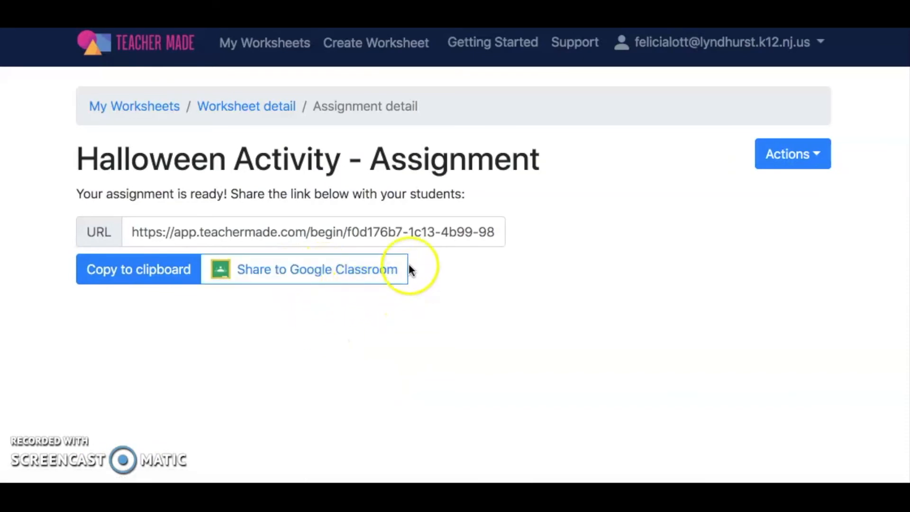
Step: Select the assignment link and return to the My Worksheets list
{"action": "left_click", "coordinate": [456, 230]}
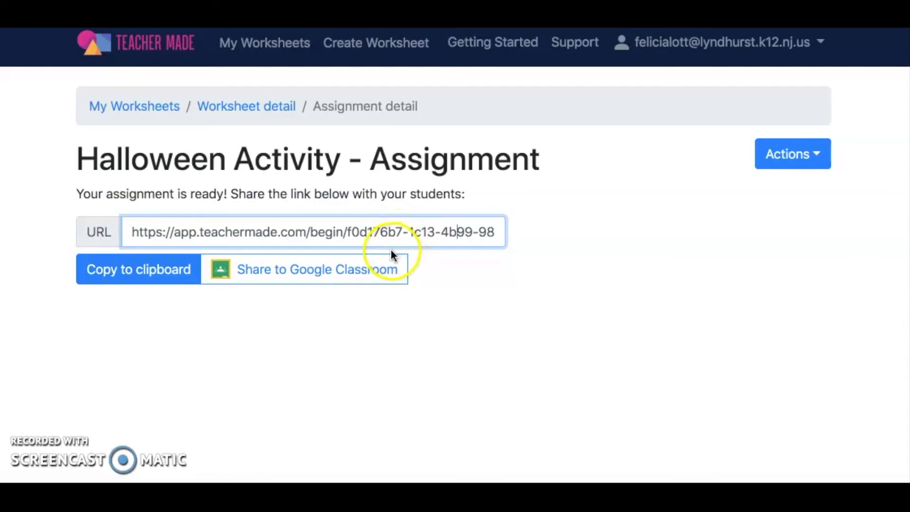
{"action": "left_click", "coordinate": [813, 161]}
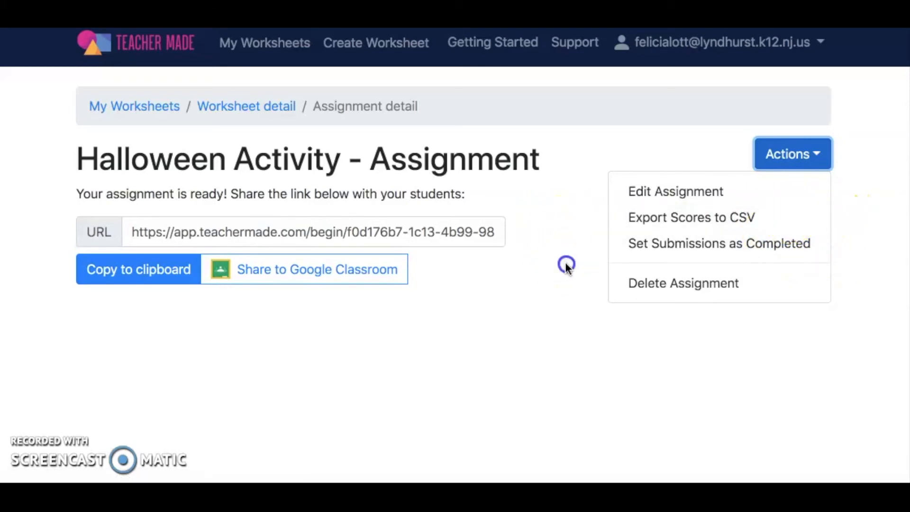
{"action": "left_click", "coordinate": [567, 265]}
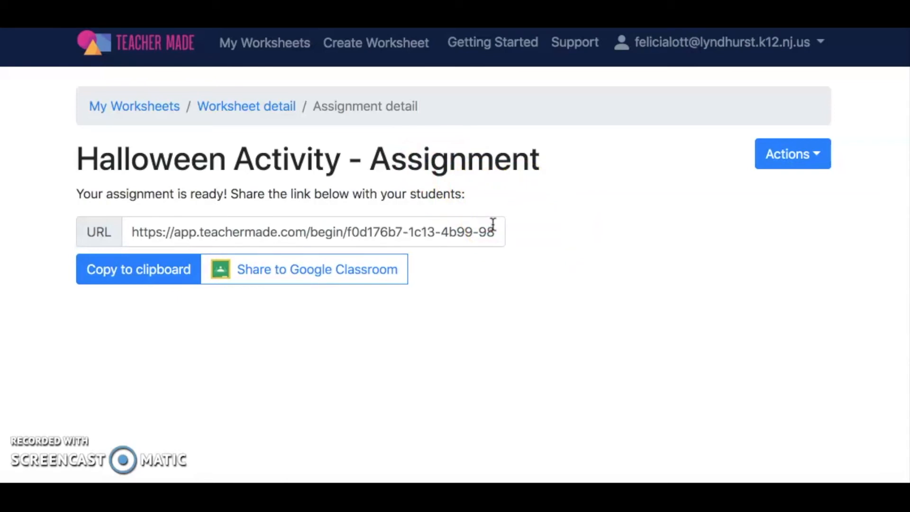
{"action": "left_click", "coordinate": [279, 45]}
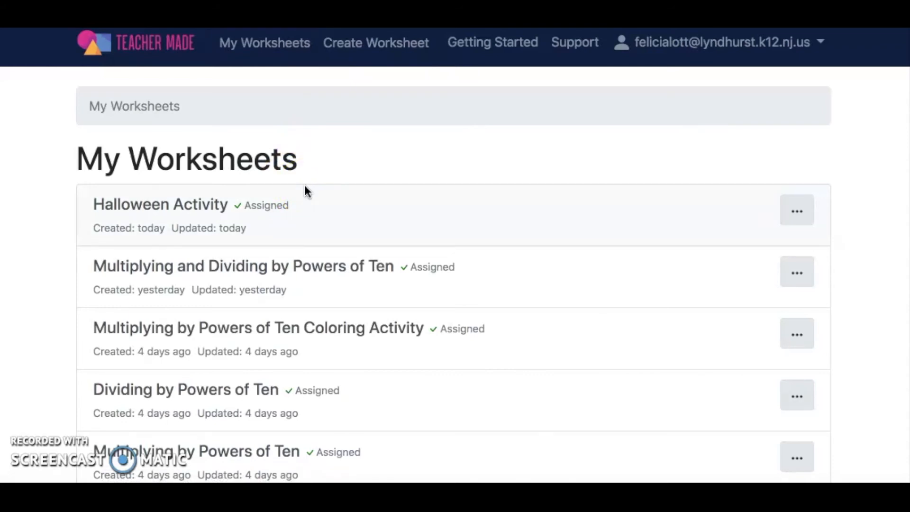
{"action": "scroll", "coordinate": [238, 243], "scroll_direction": "down", "scroll_amount": 1}
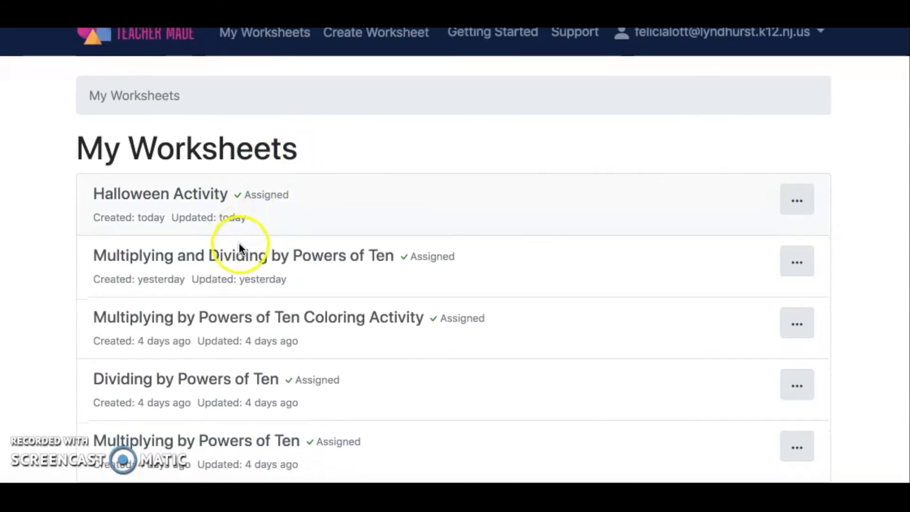
{"action": "left_click", "coordinate": [798, 205]}
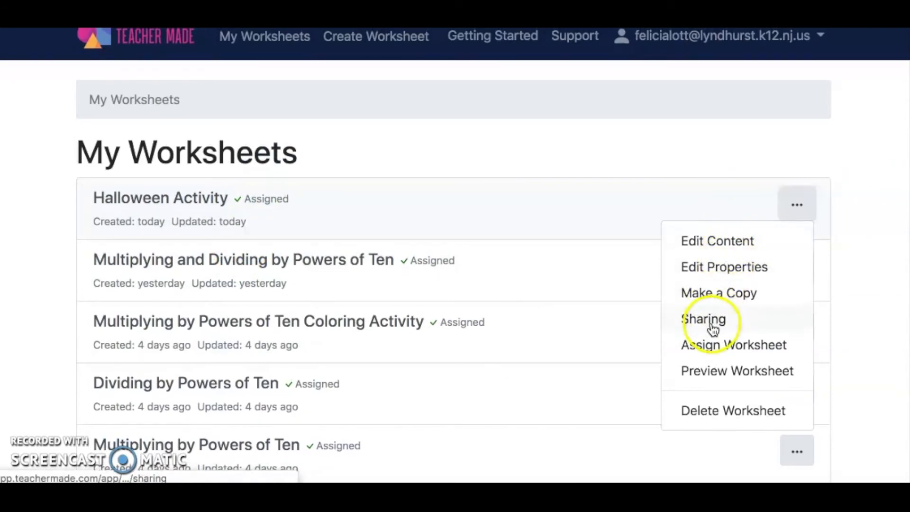
{"action": "left_click", "coordinate": [713, 355]}
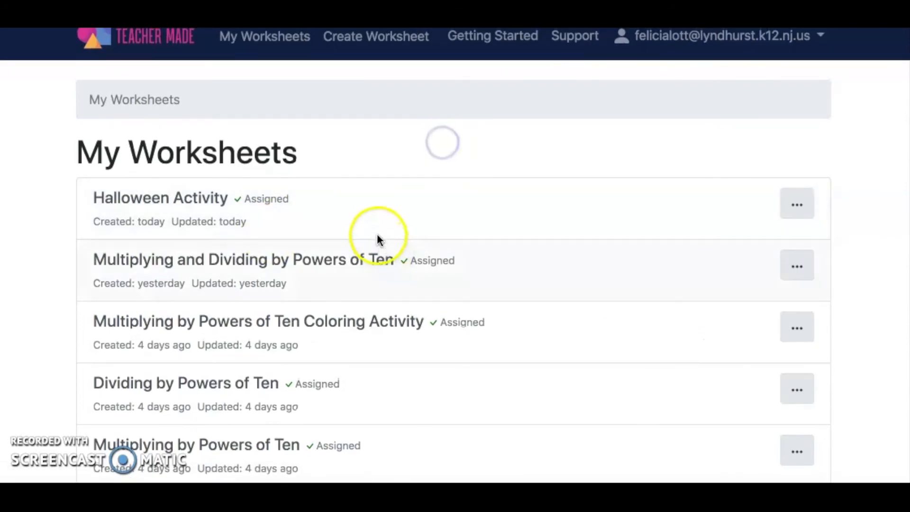
Step: View the Multiplying and Dividing by Powers of Ten worksheet's assignment details and go back to My Worksheets
{"action": "left_click", "coordinate": [329, 270]}
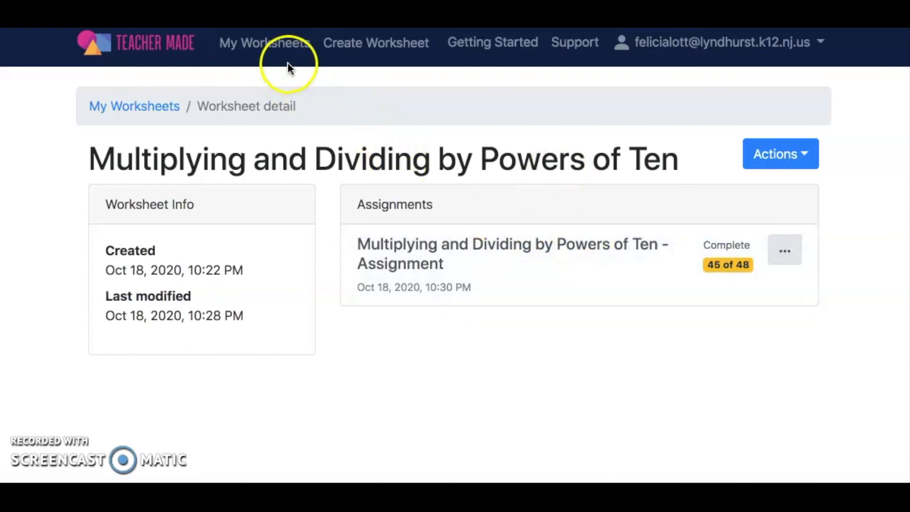
{"action": "left_click", "coordinate": [274, 48]}
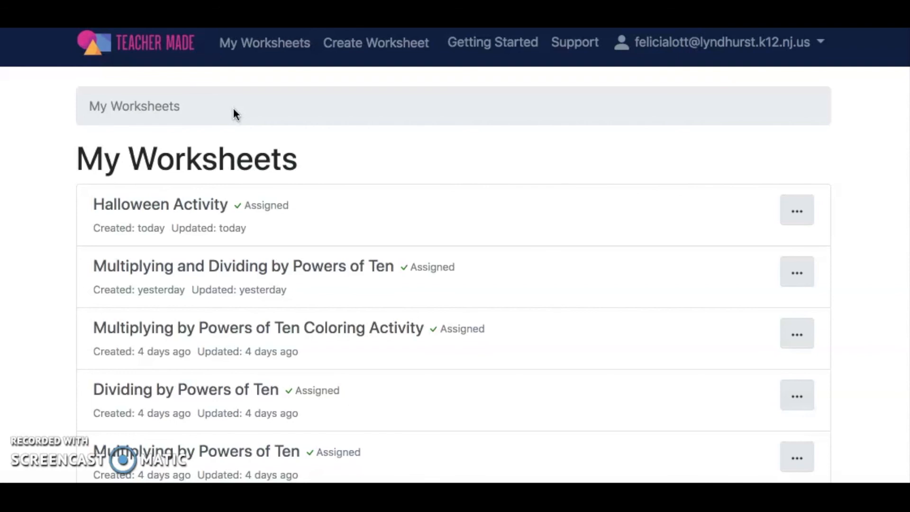
Step: Go to the Teacher Made home page
{"action": "left_click", "coordinate": [136, 46]}
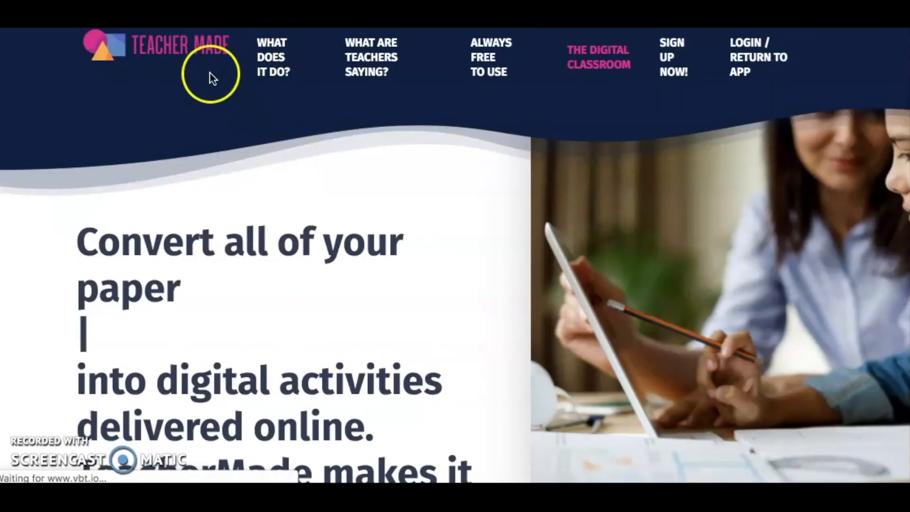